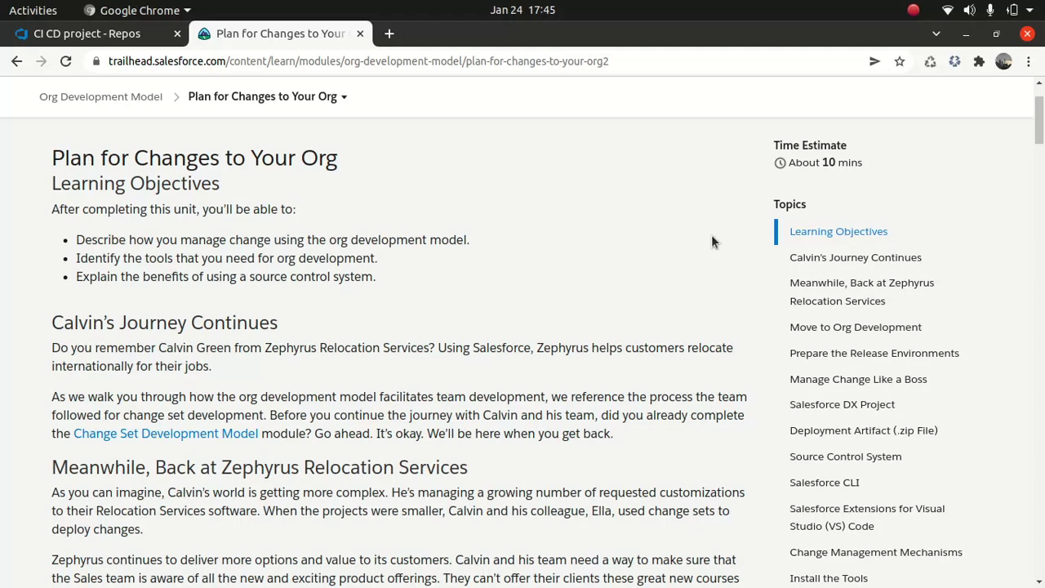
Read the section on Zephyrus Relocation Services and its team's change-tracking challenges in the Trailhead unit
scroll(712, 242, down, 8)
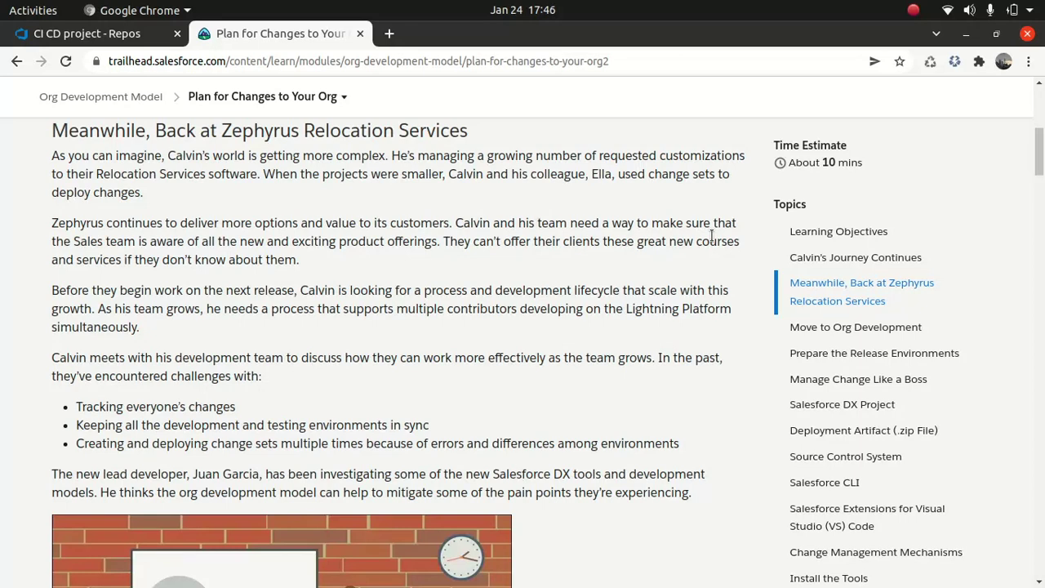
scroll(712, 239, up, 1)
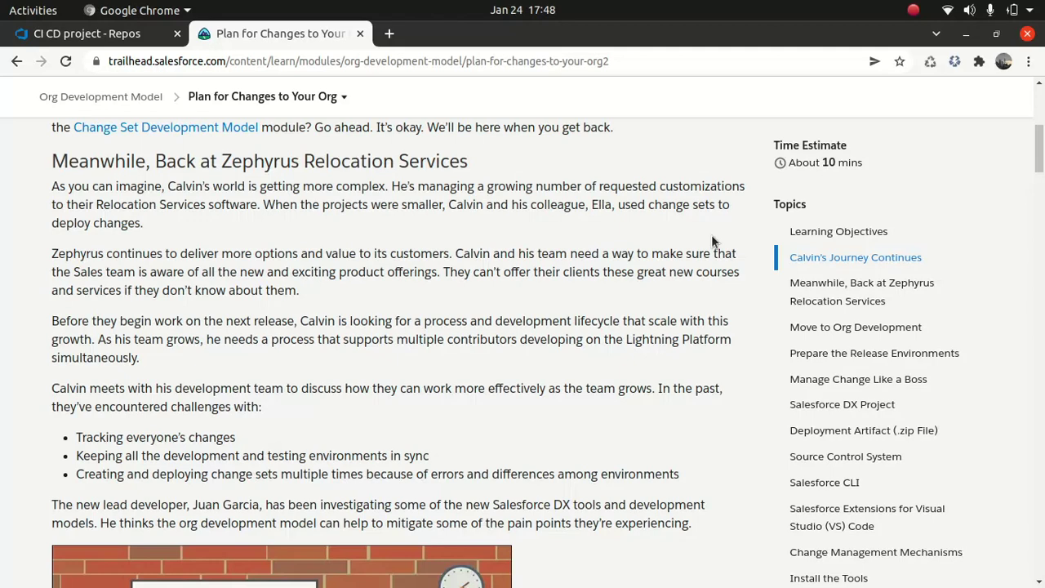
Switch to the Azure DevOps project list and check the version control choices for a new project without creating one
click(116, 36)
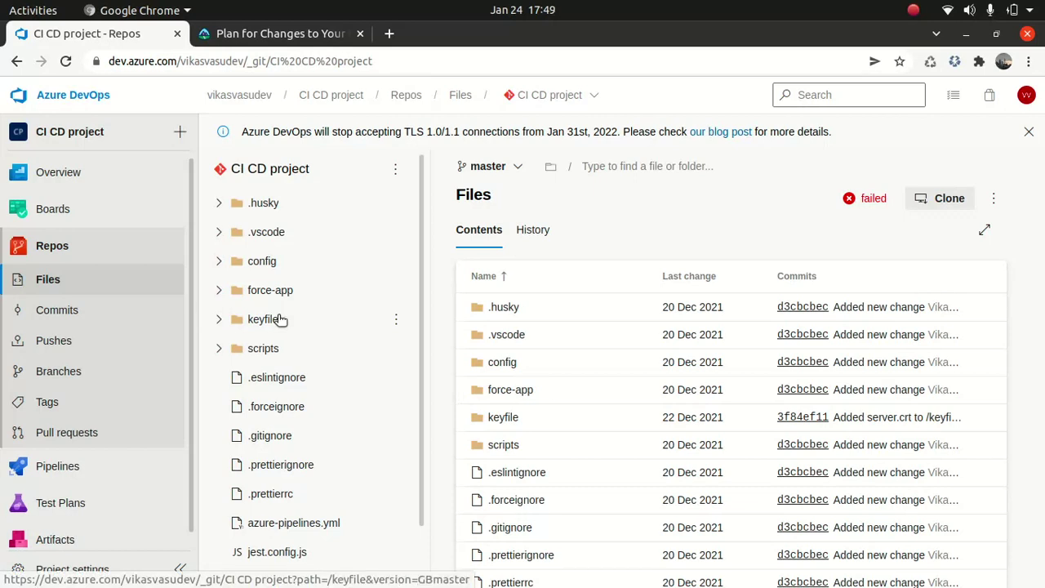
click(97, 98)
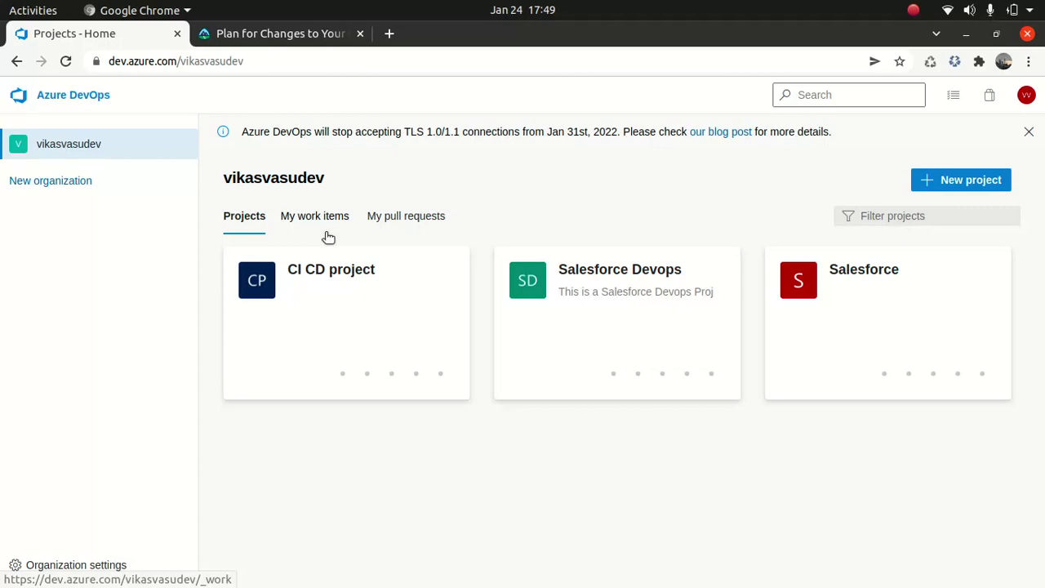
click(951, 182)
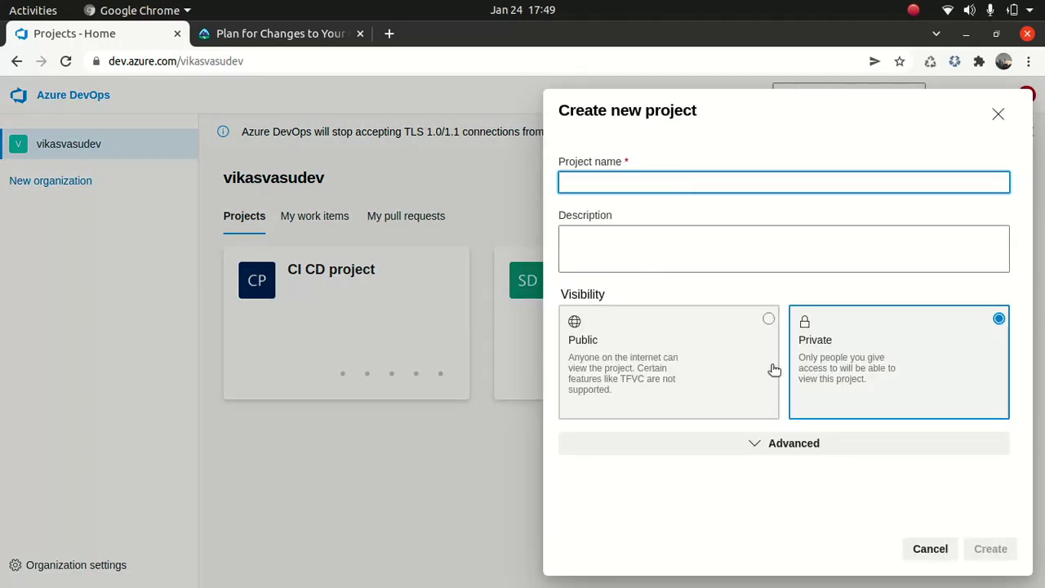
click(789, 442)
click(710, 493)
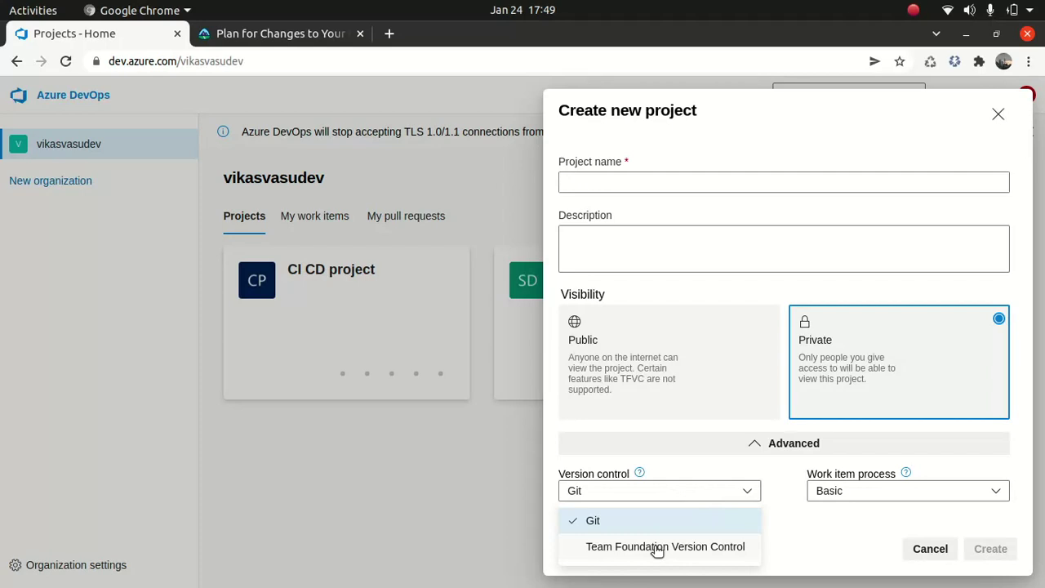
click(453, 522)
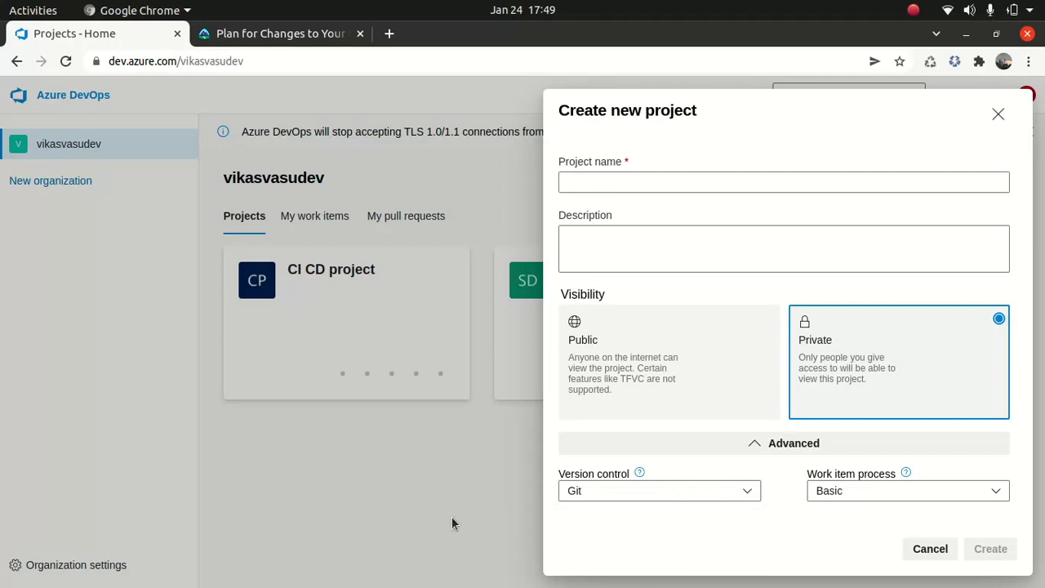
click(453, 523)
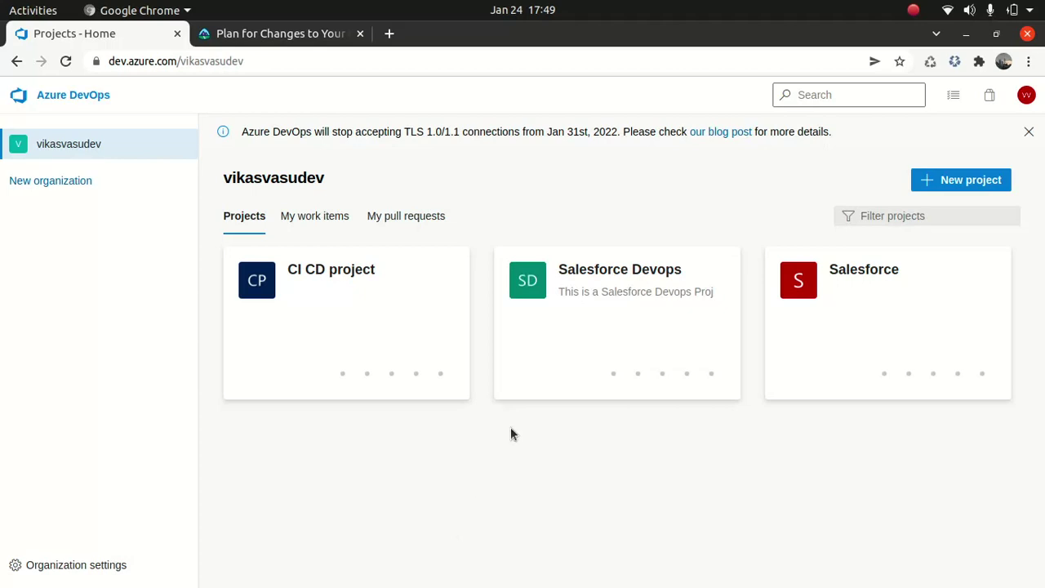
Examine the CI CD project's repository files, looking through force-app/main/default and collapsing force-app again
click(325, 274)
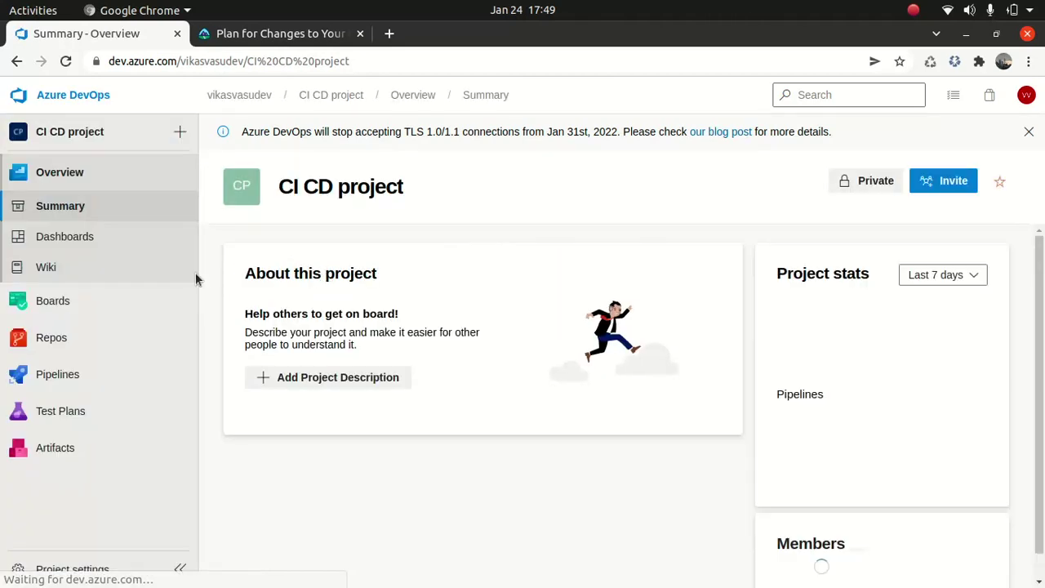
click(62, 340)
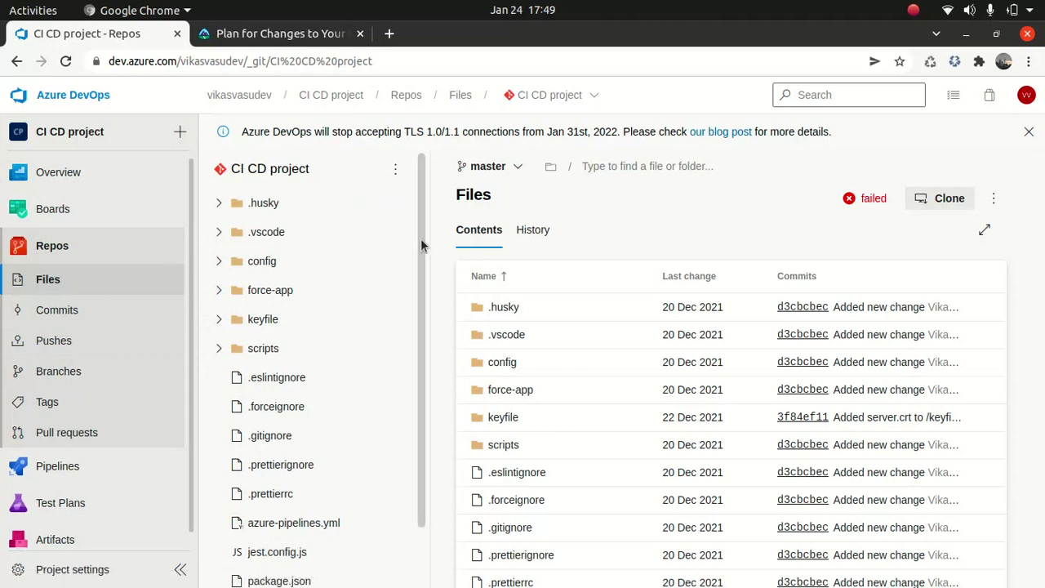
drag(422, 238, 418, 357)
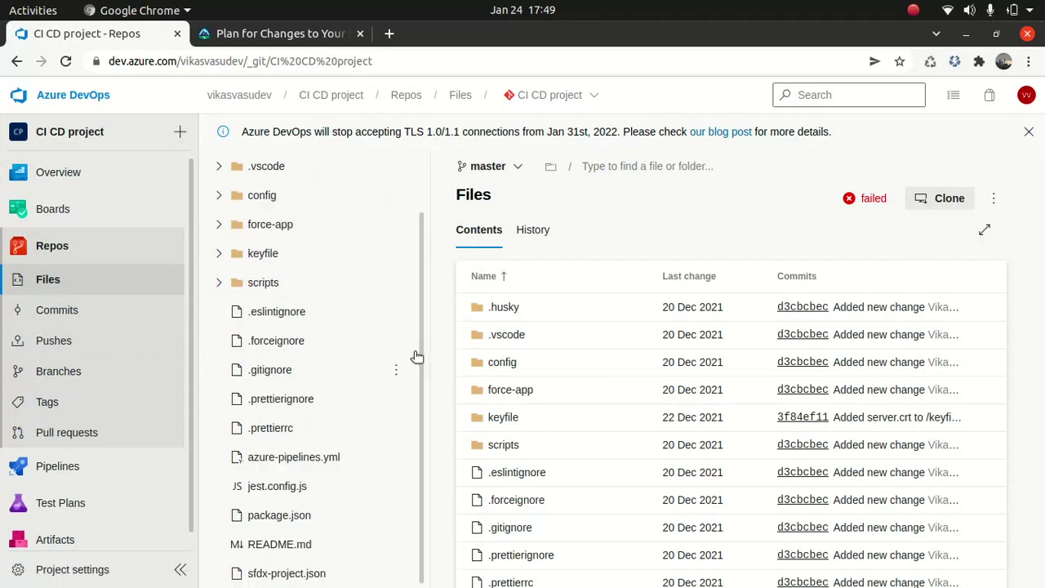
click(218, 226)
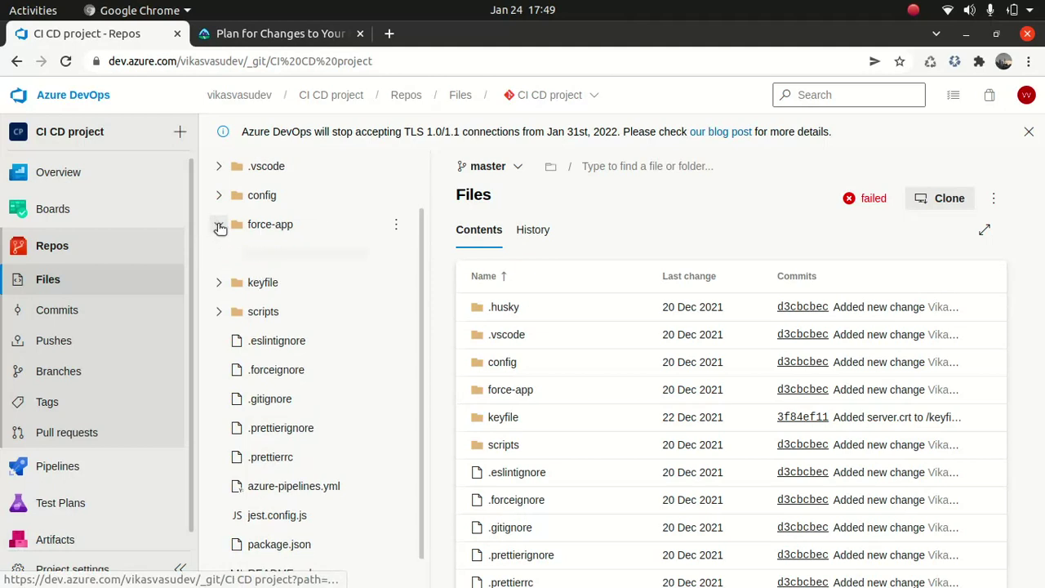
click(232, 254)
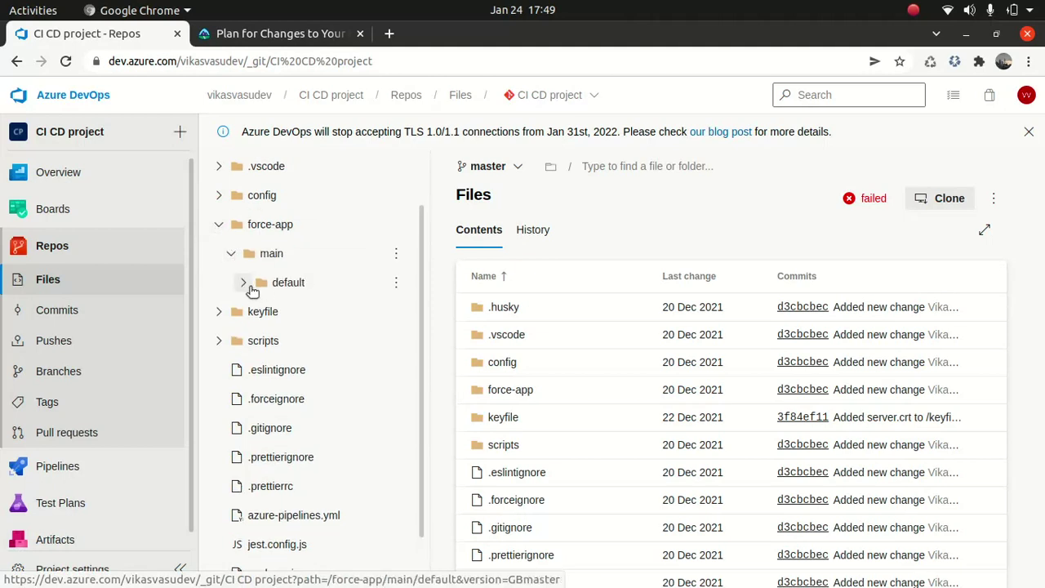
click(243, 282)
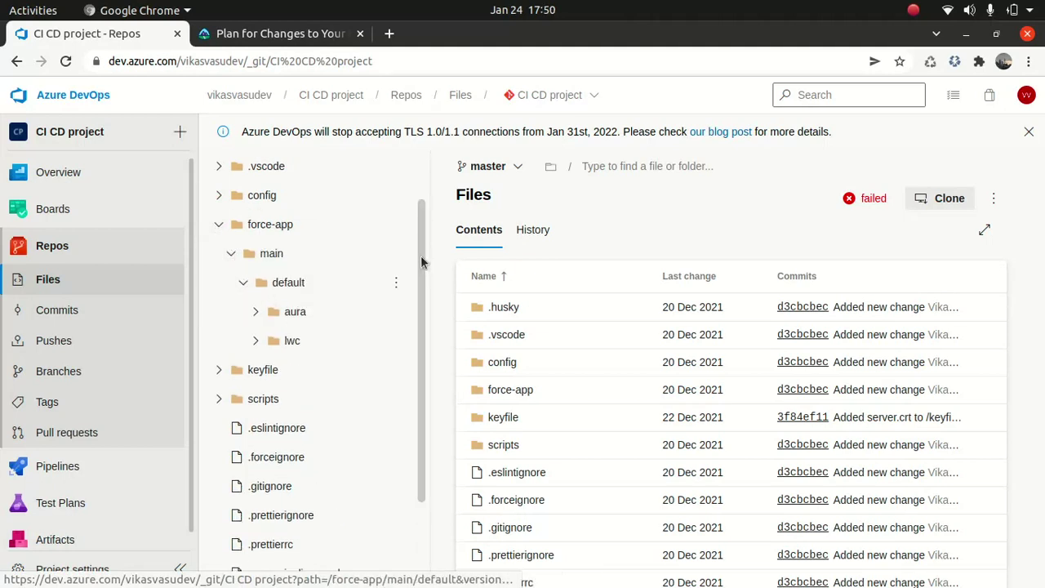
mouse_move(423, 261)
mouse_down()
mouse_move(426, 415)
mouse_move(426, 251)
mouse_up()
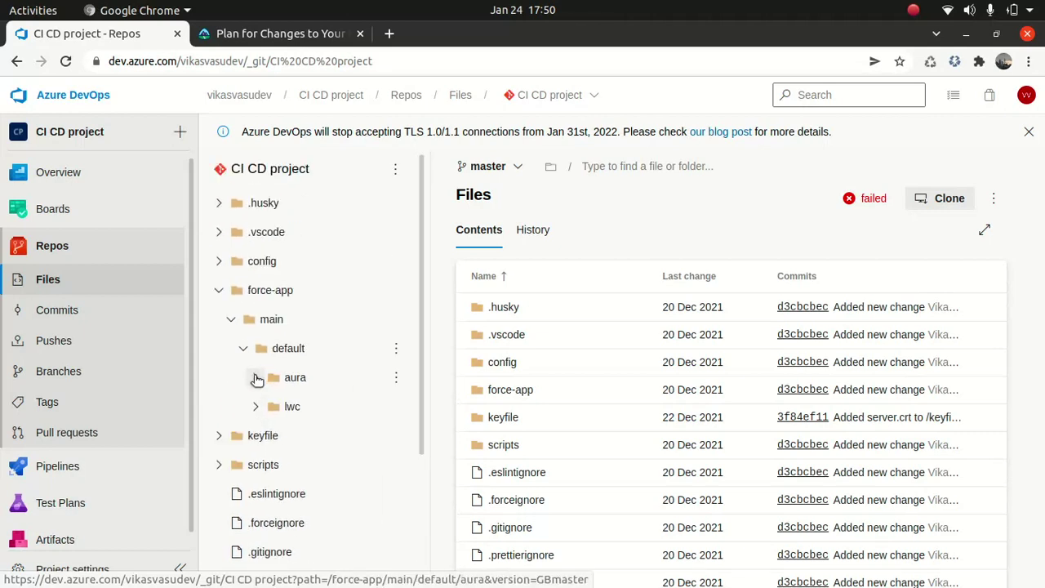
click(220, 292)
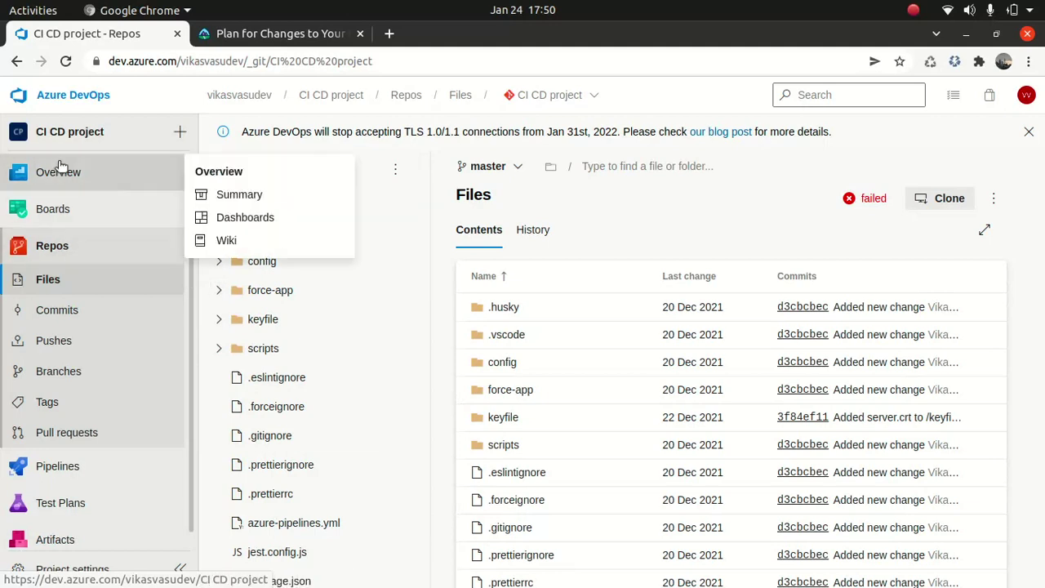
Open the Salesforce project's repository and examine the folders inside force-app/main/default
click(66, 95)
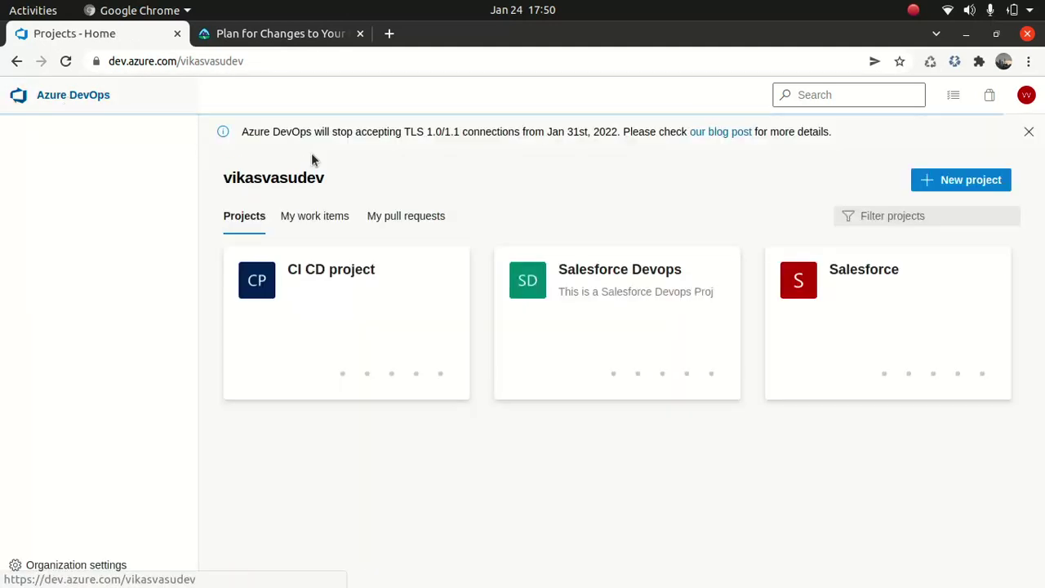
click(860, 272)
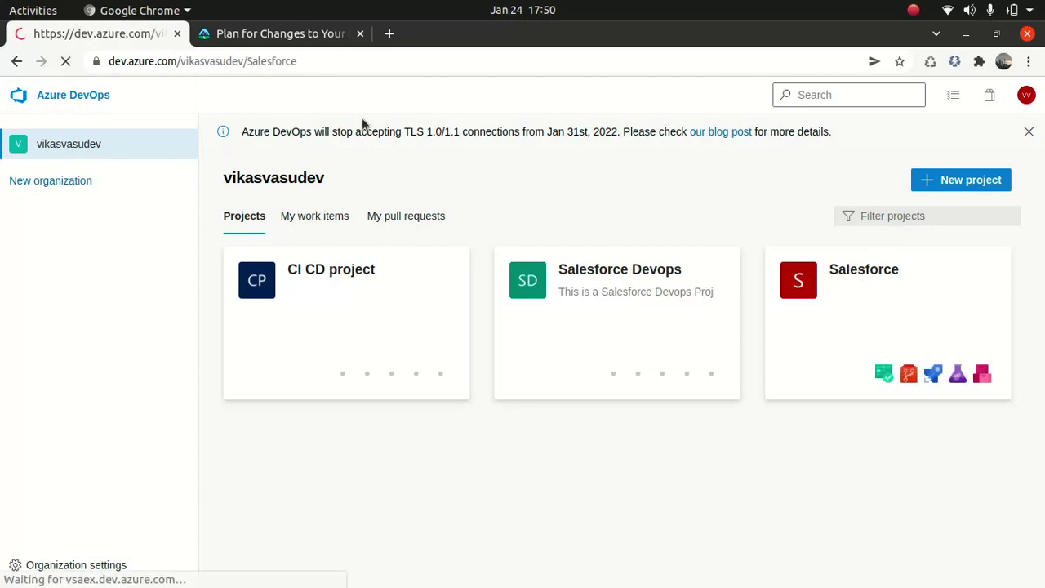
click(47, 337)
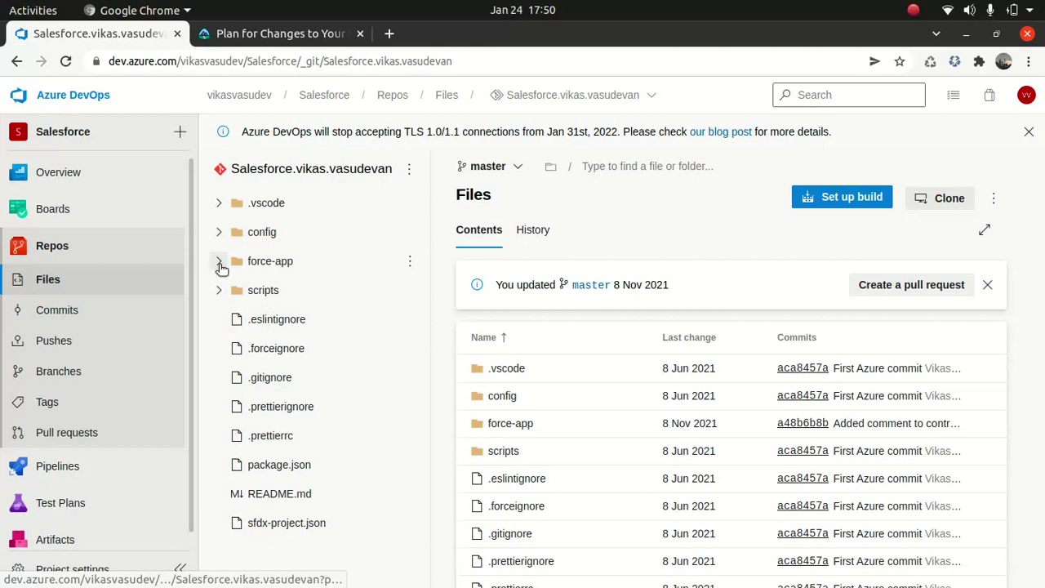
click(218, 261)
click(233, 294)
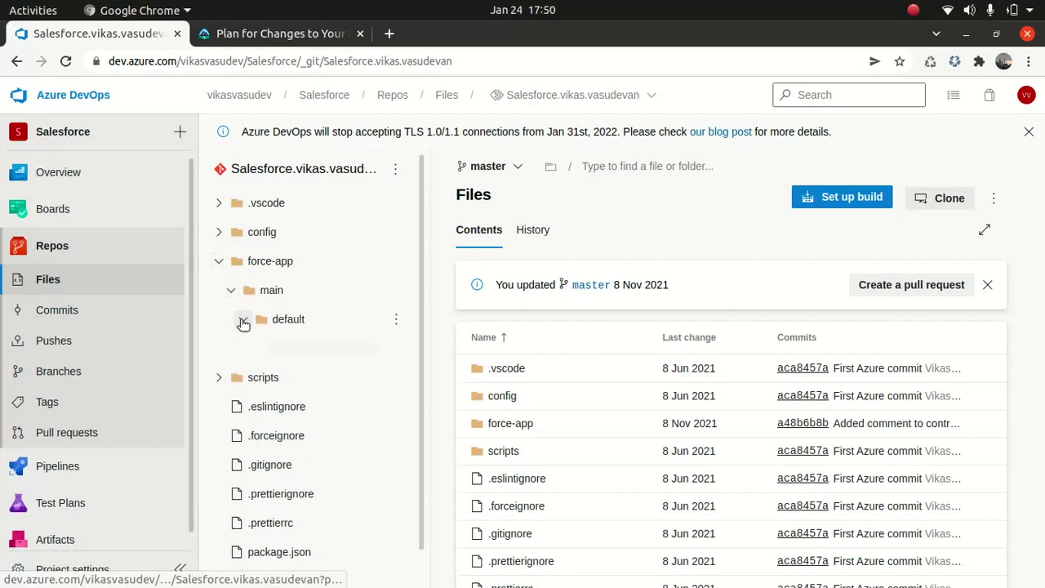
click(243, 319)
scroll(421, 327, down, 2)
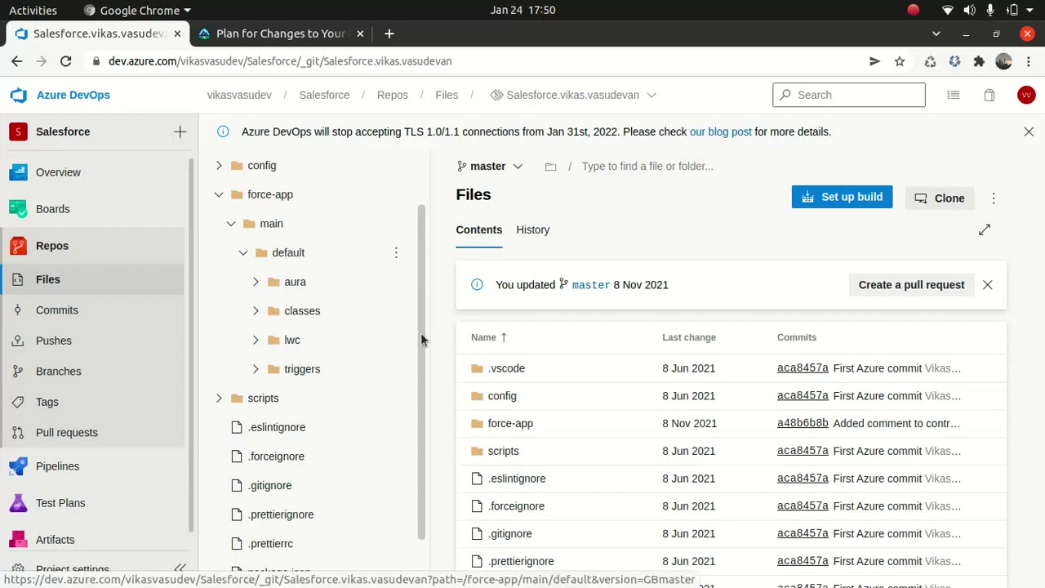
click(233, 226)
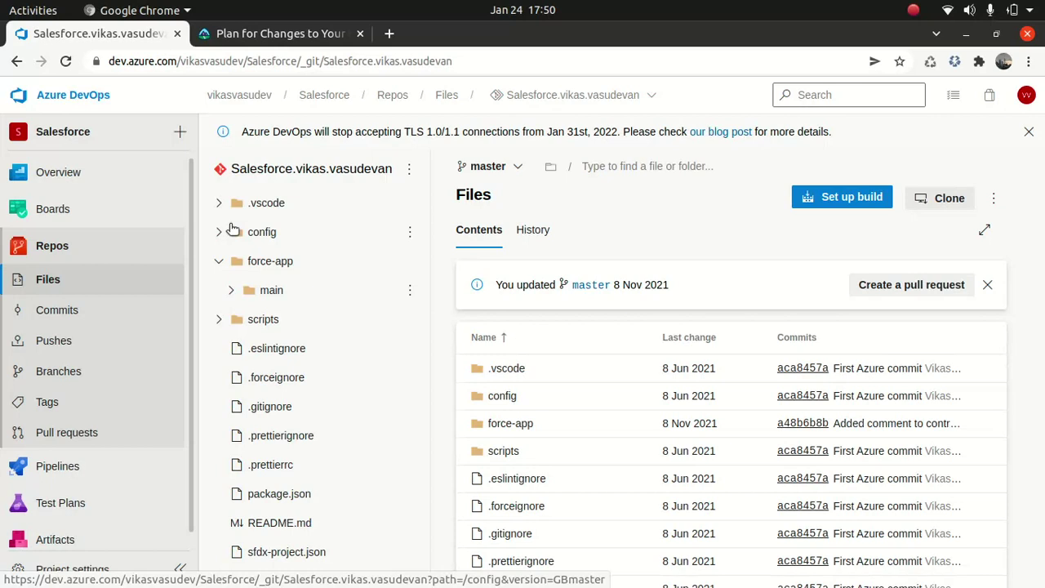
click(232, 291)
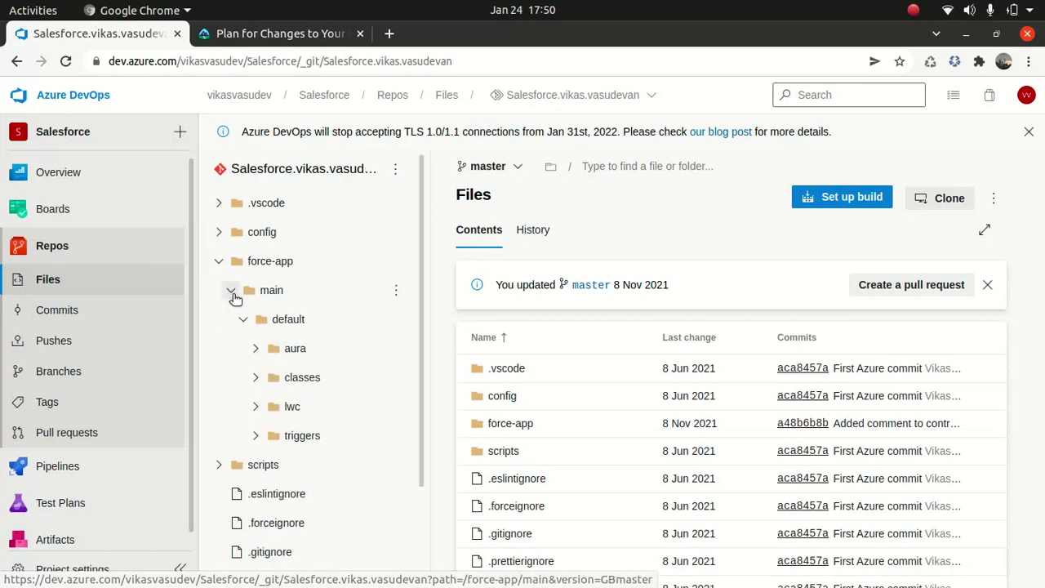
Open AbstractChargeable.cls from the classes folder and view its commit history
click(256, 377)
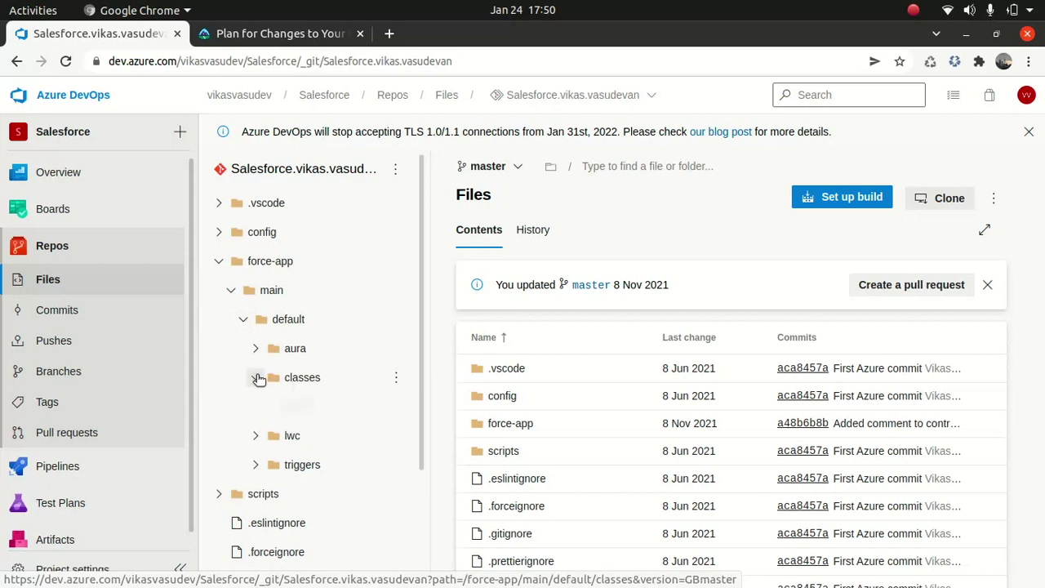
click(309, 406)
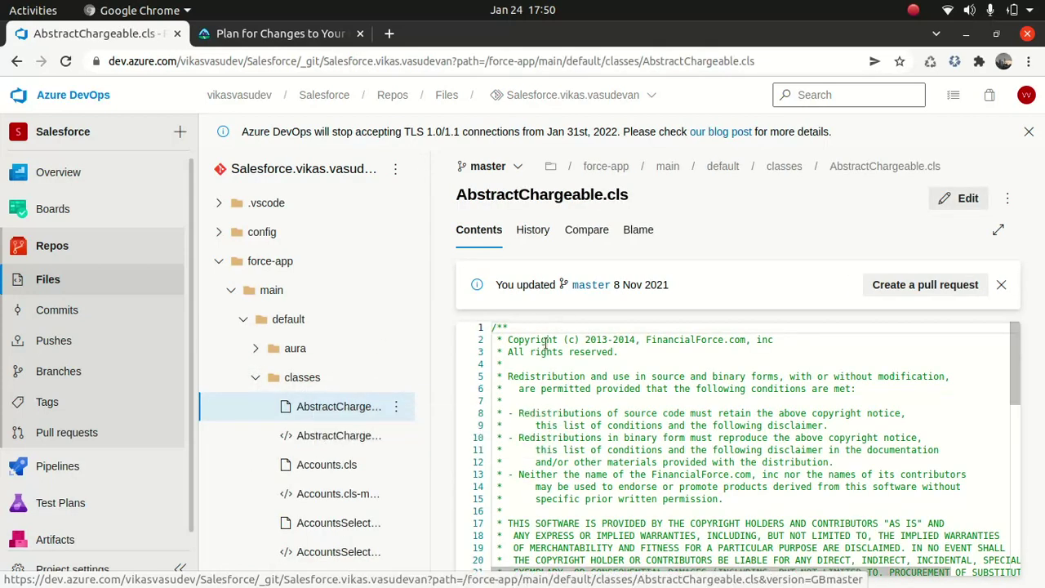
click(534, 229)
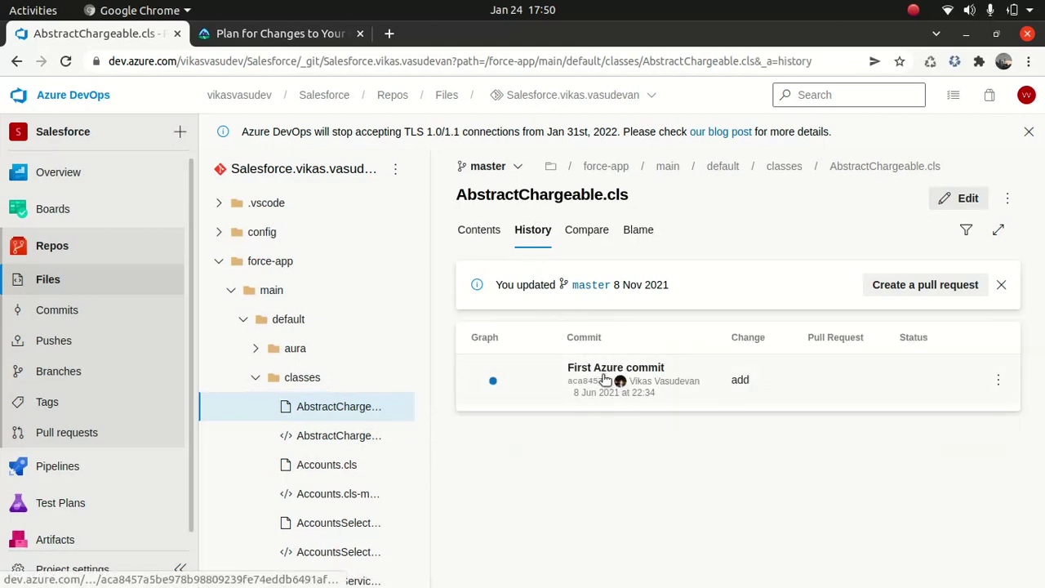
View the commit history of Accounts.cls and compare its previous version with the head version
click(325, 465)
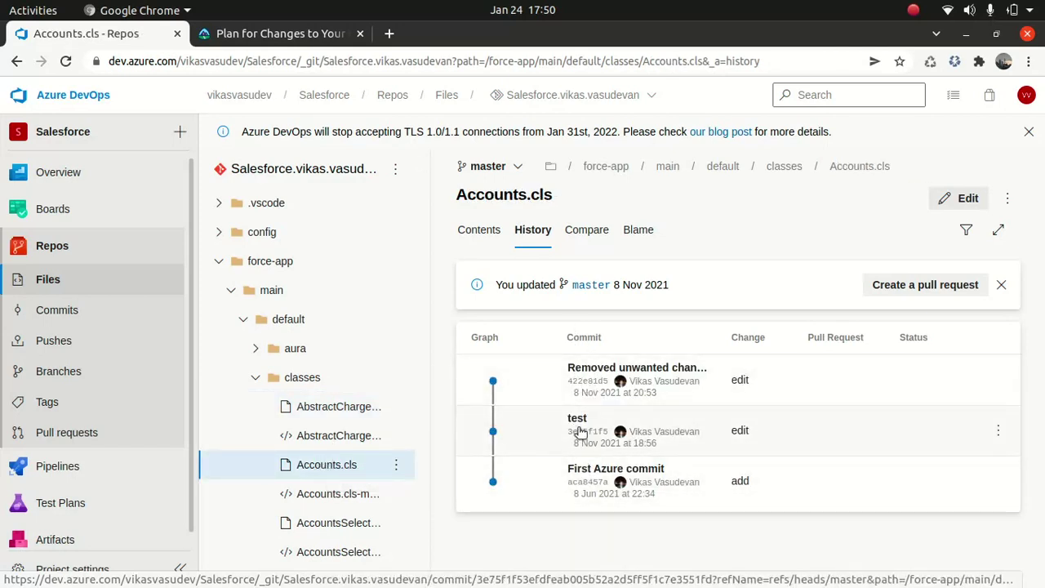
click(587, 233)
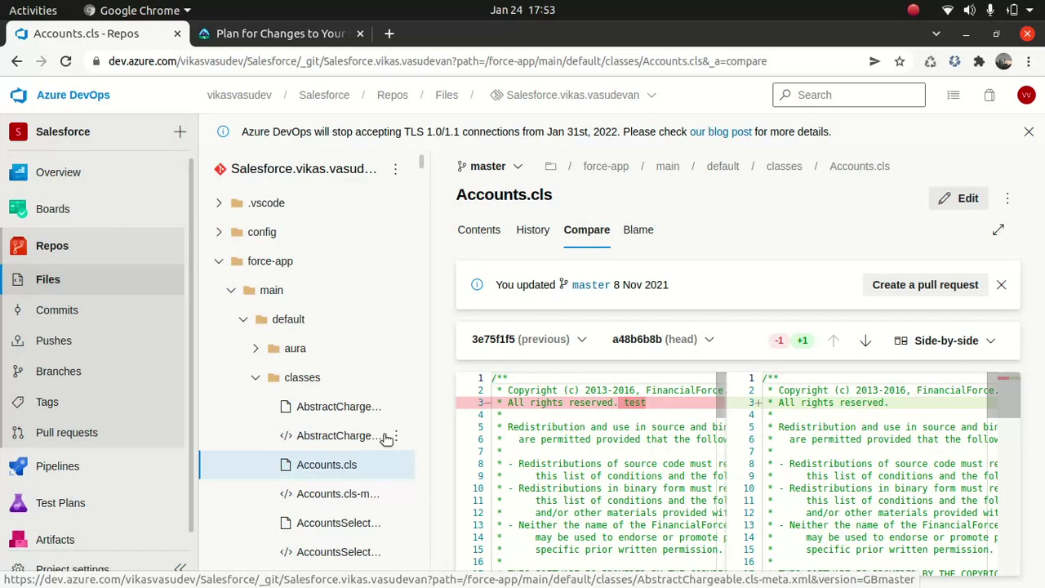
Return to the Trailhead unit and read the Move to Org Development and Prepare the Release Environments sections
click(306, 42)
scroll(302, 400, down, 5)
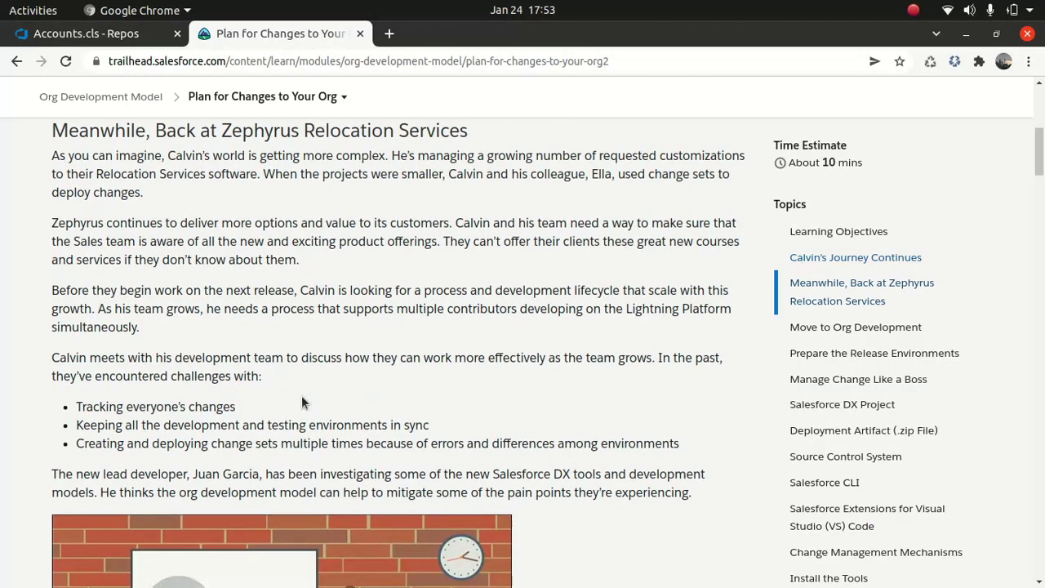
scroll(302, 402, down, 4)
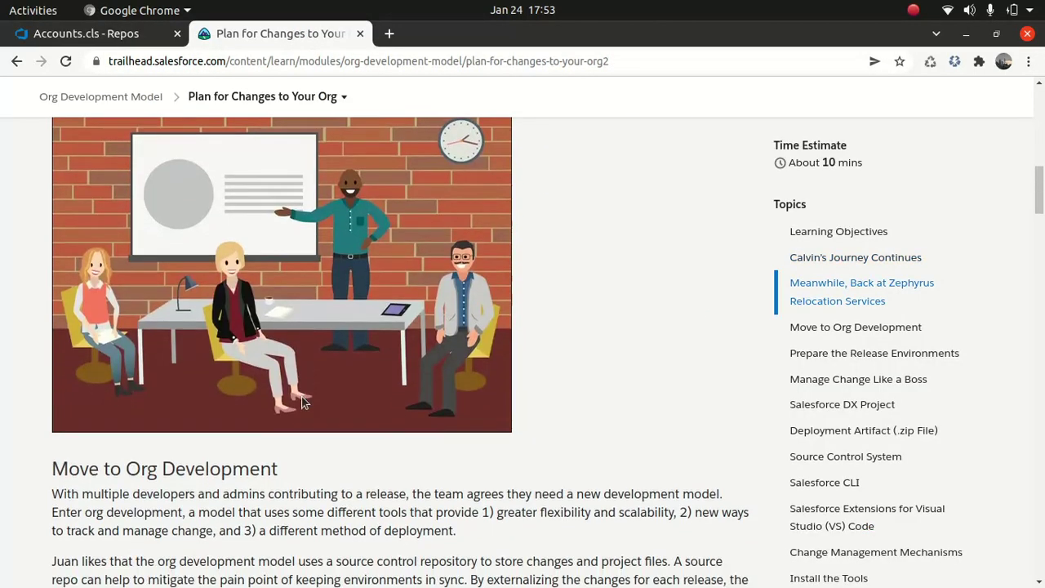
scroll(301, 395, down, 3)
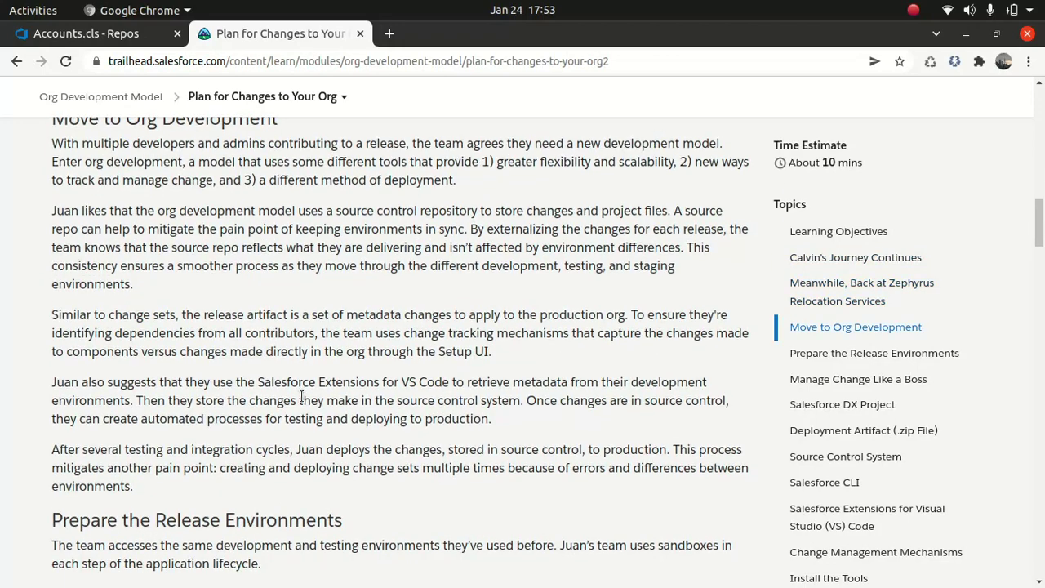
scroll(301, 397, down, 1)
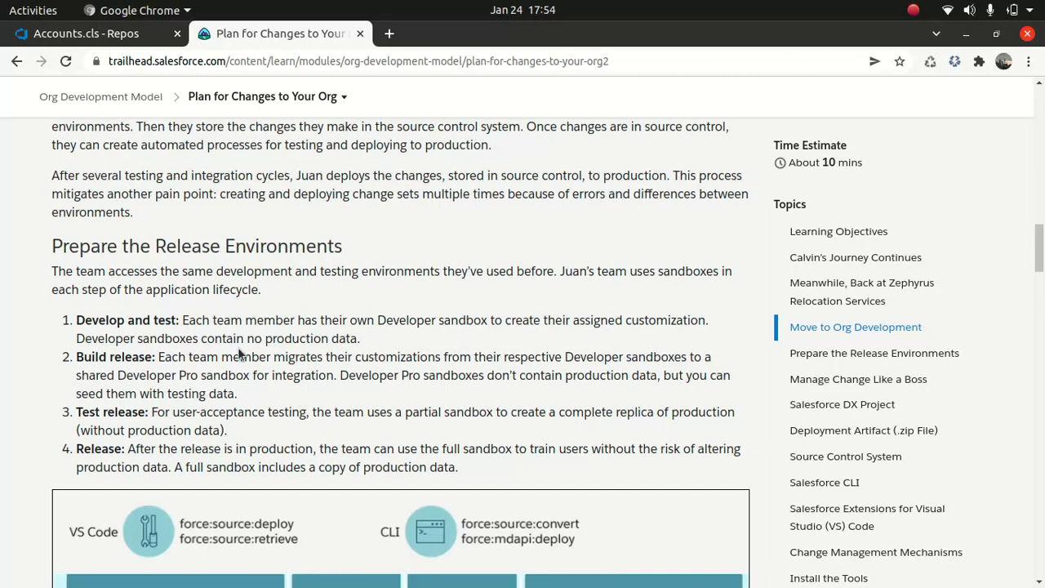
Go back to the Salesforce project's repository root in Azure DevOps and open its clone options
click(103, 32)
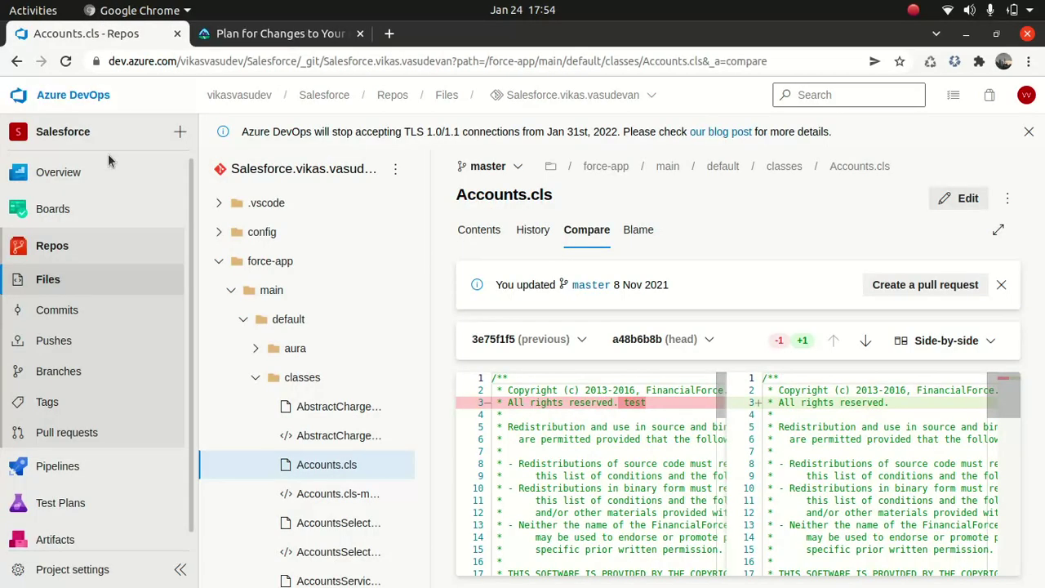
click(53, 246)
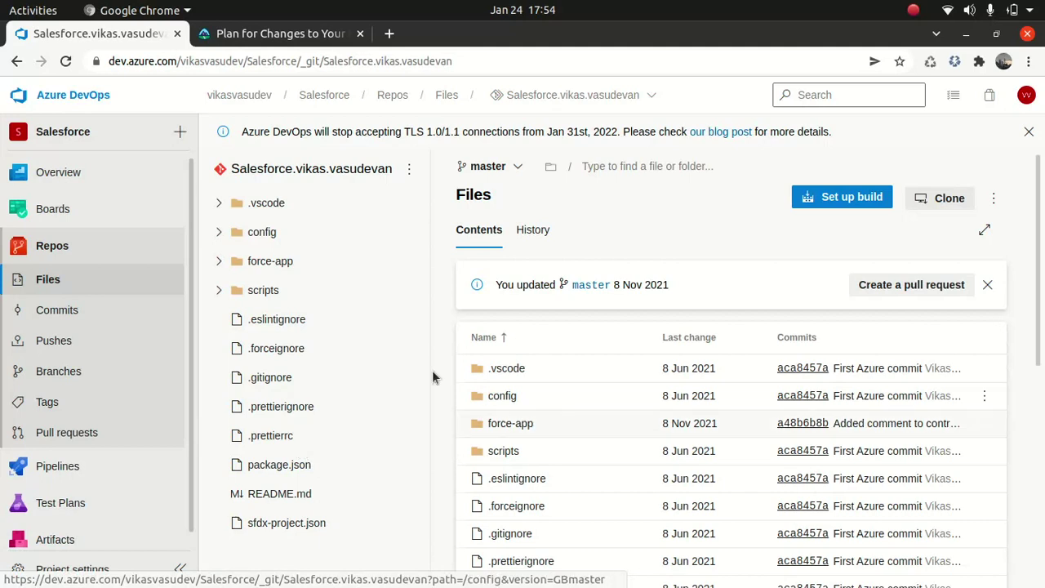
click(950, 203)
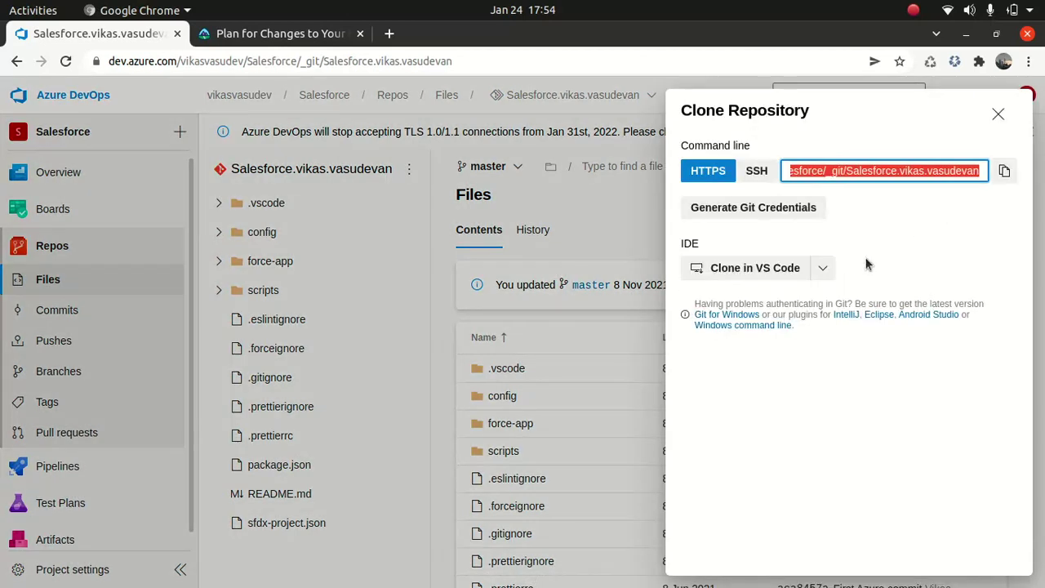
click(790, 268)
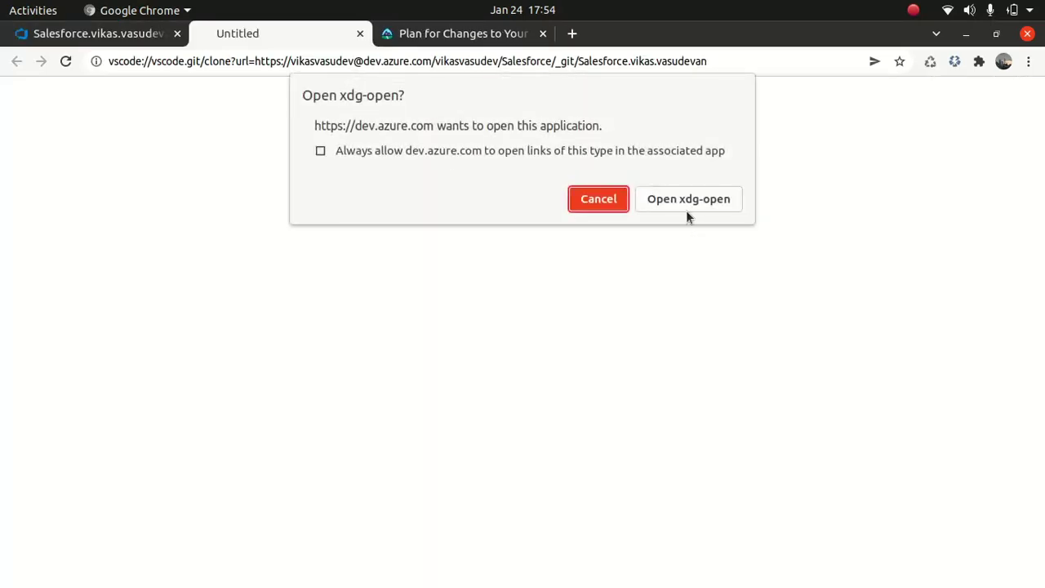
click(683, 199)
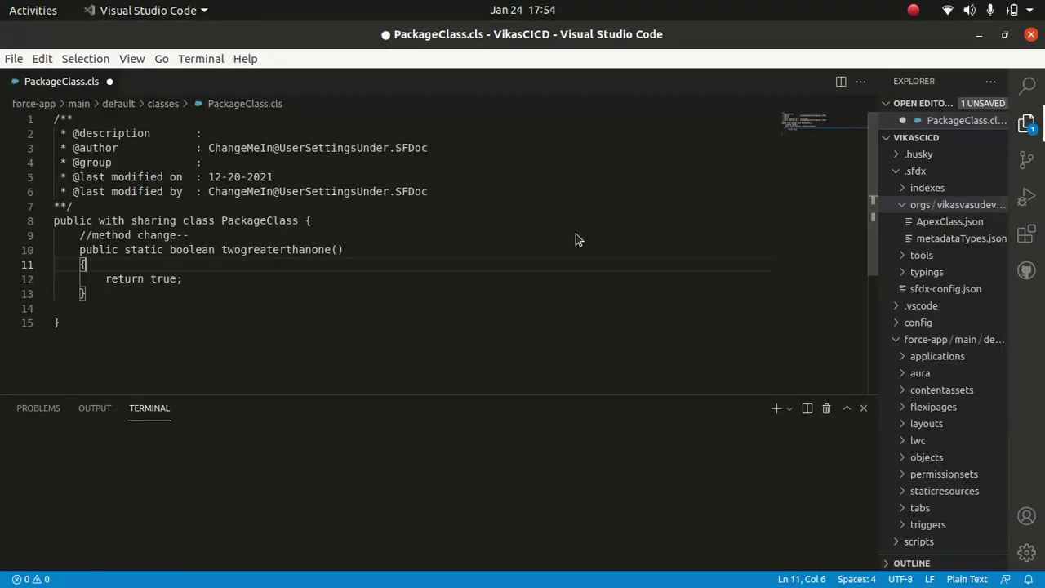
click(980, 35)
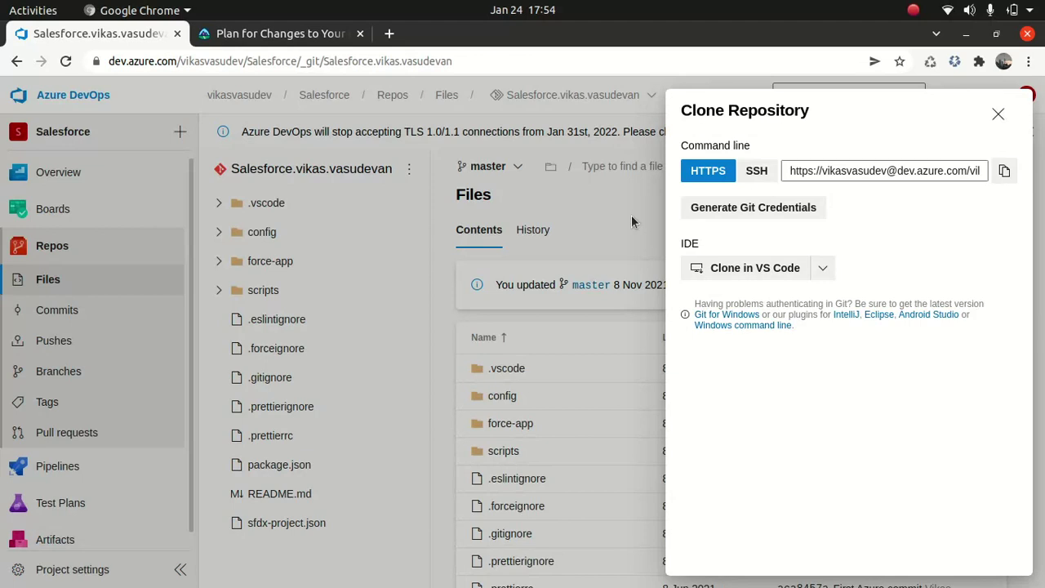
click(630, 190)
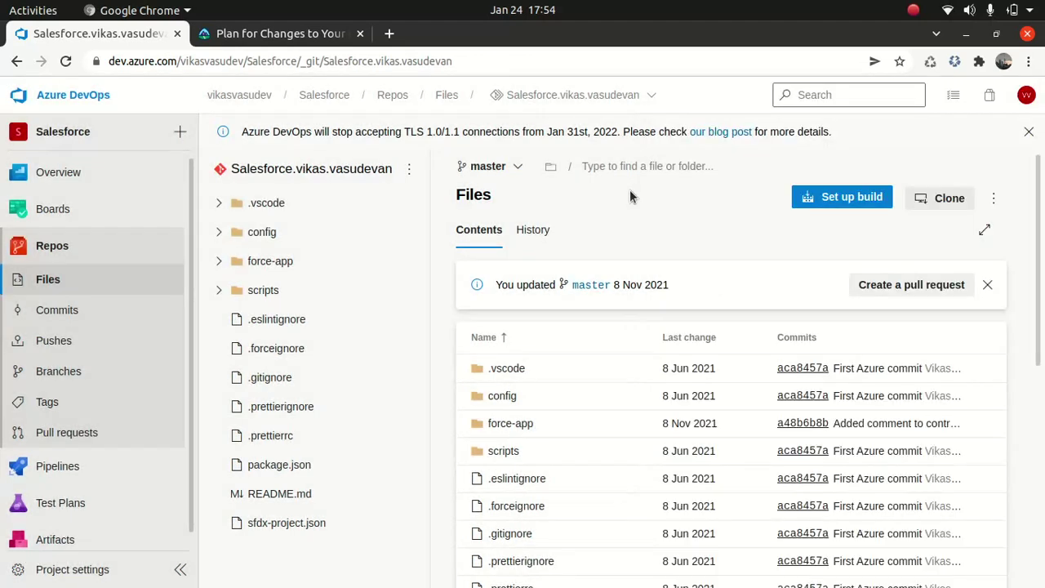
Switch to Visual Studio Code and close the open project folder, discarding the unsaved changes to PackageClass.cls, and return to Azure DevOps
mouse_move(578, 580)
click(631, 574)
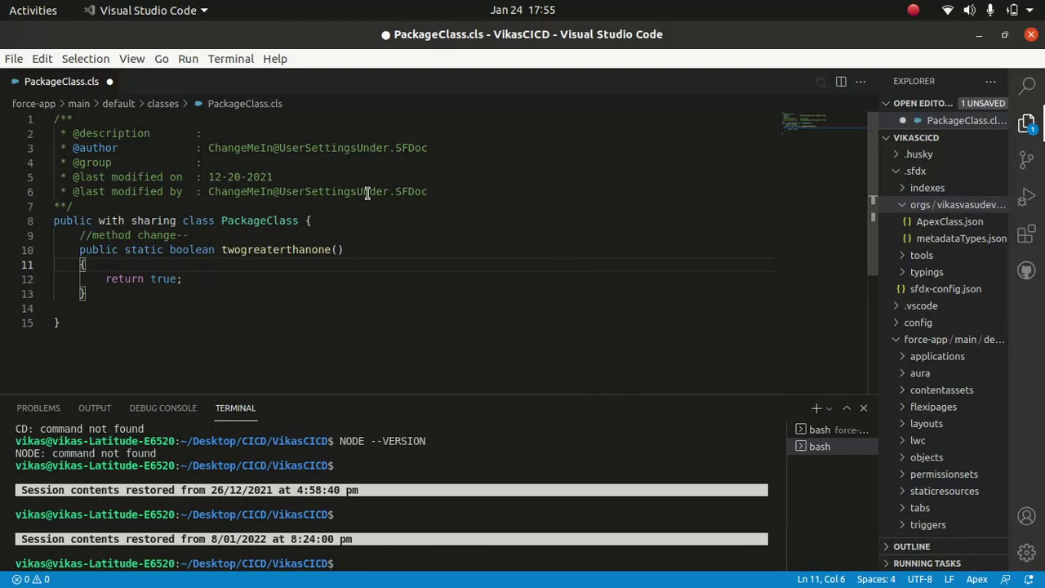
click(13, 59)
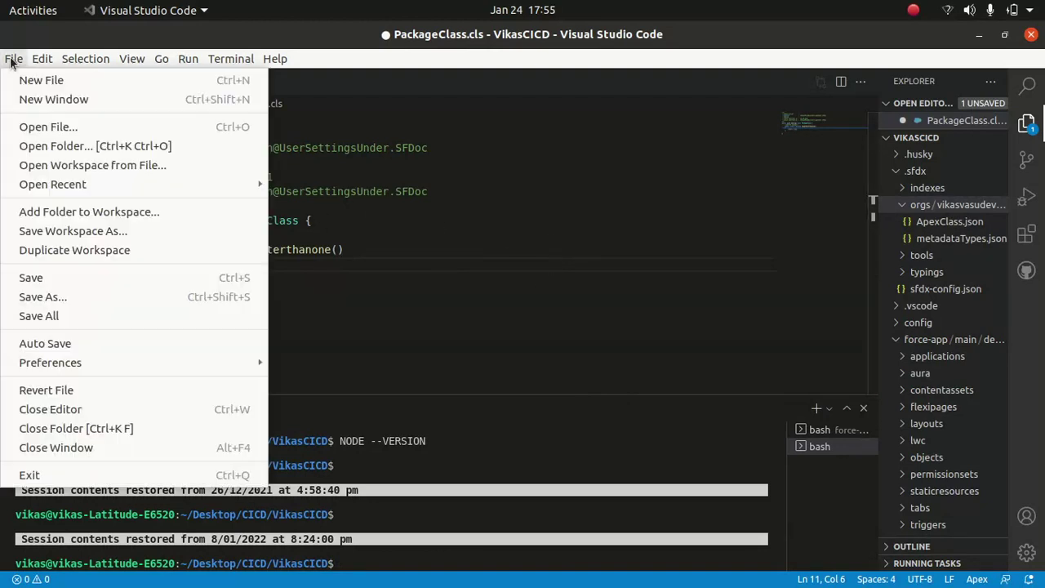
click(53, 428)
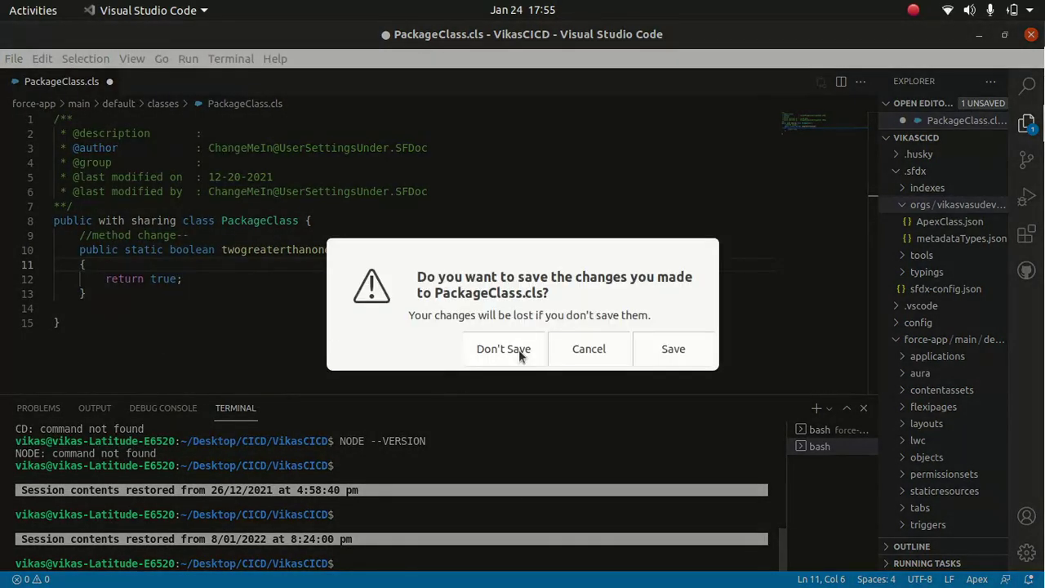
click(518, 349)
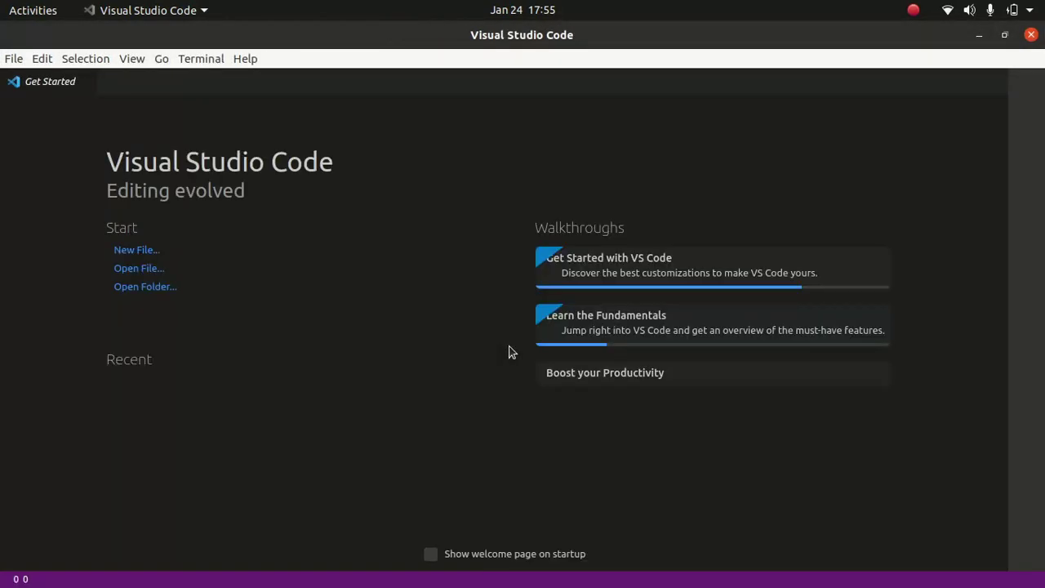
click(979, 35)
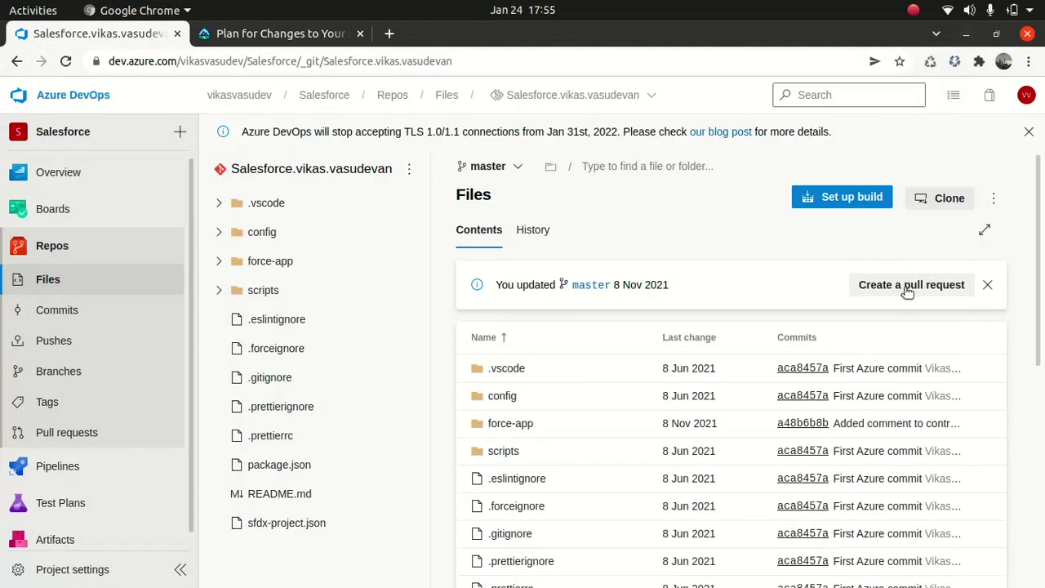
Clone the Salesforce project's repository into VS Code, using the Projects folder in the home directory as the repository location
click(935, 202)
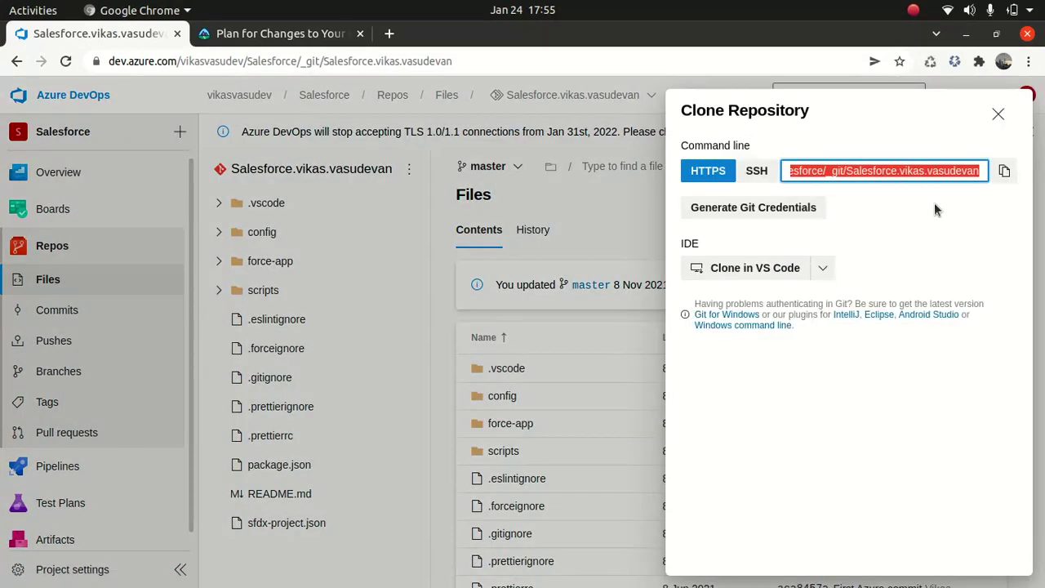
click(748, 270)
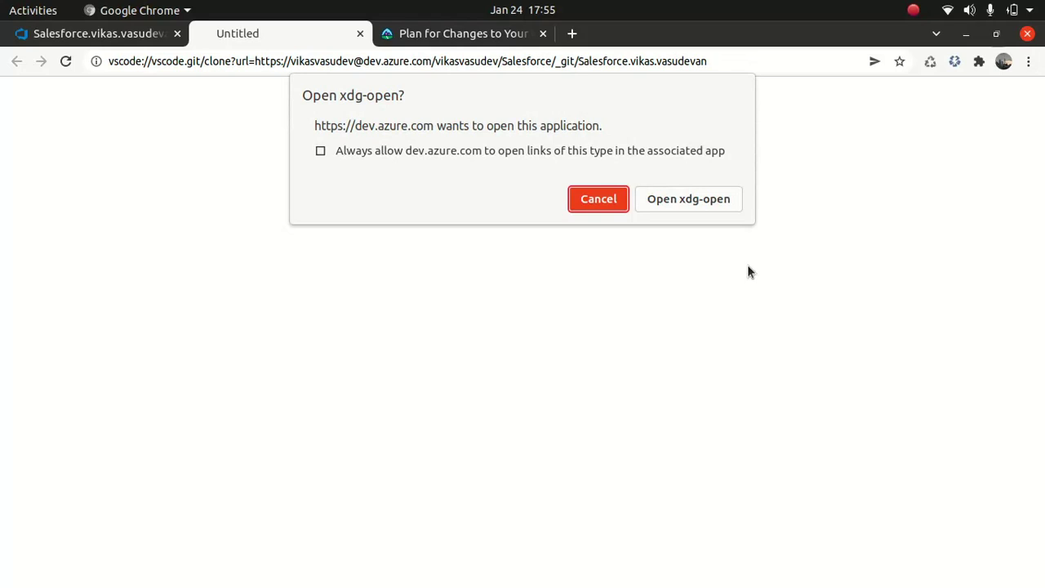
click(685, 203)
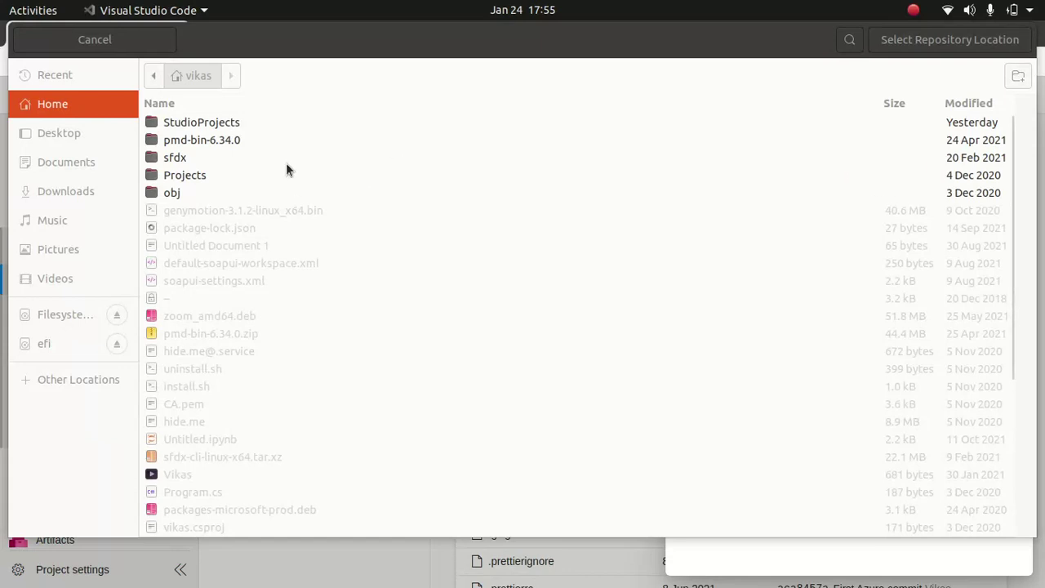
click(190, 176)
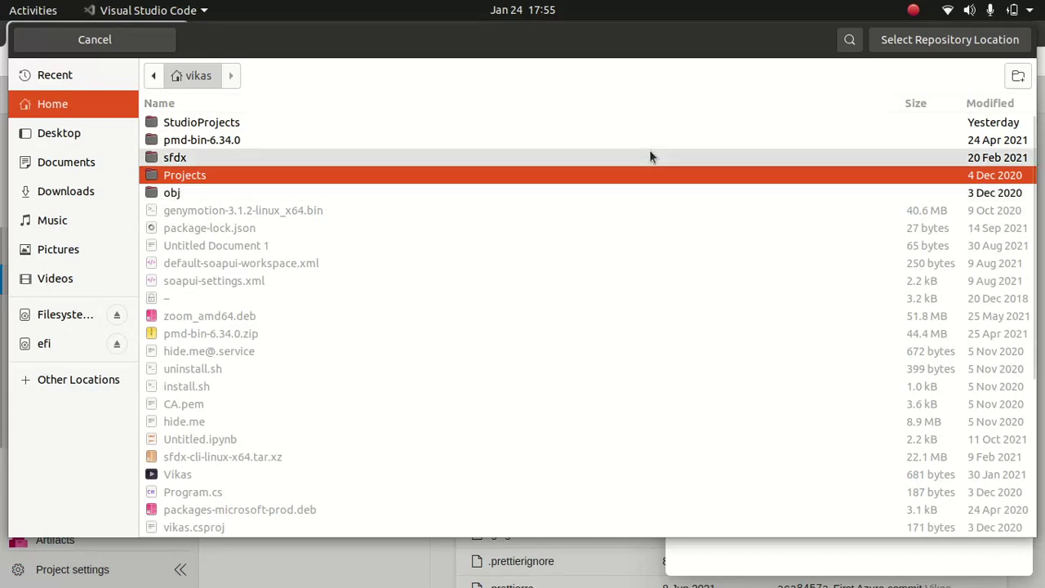
click(912, 40)
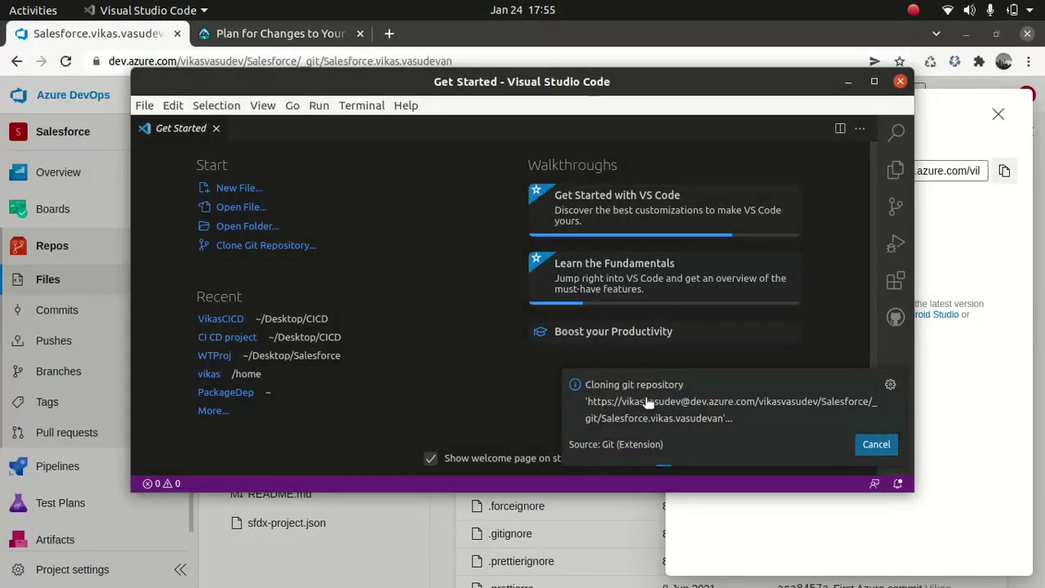
click(874, 81)
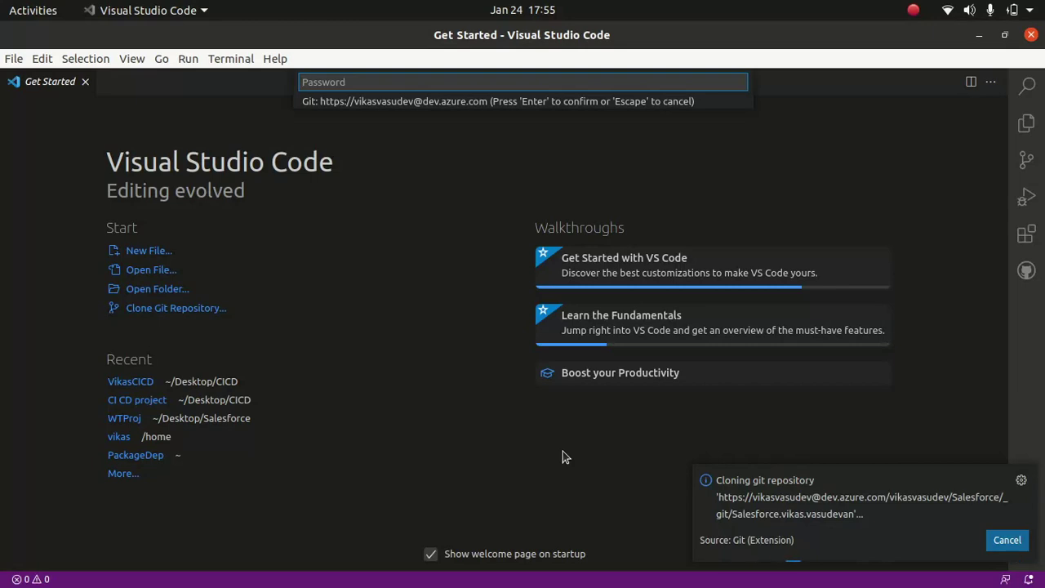
Generate Git credentials for the repository in Azure DevOps and submit the generated password in VS Code's Git password prompt
mouse_move(490, 584)
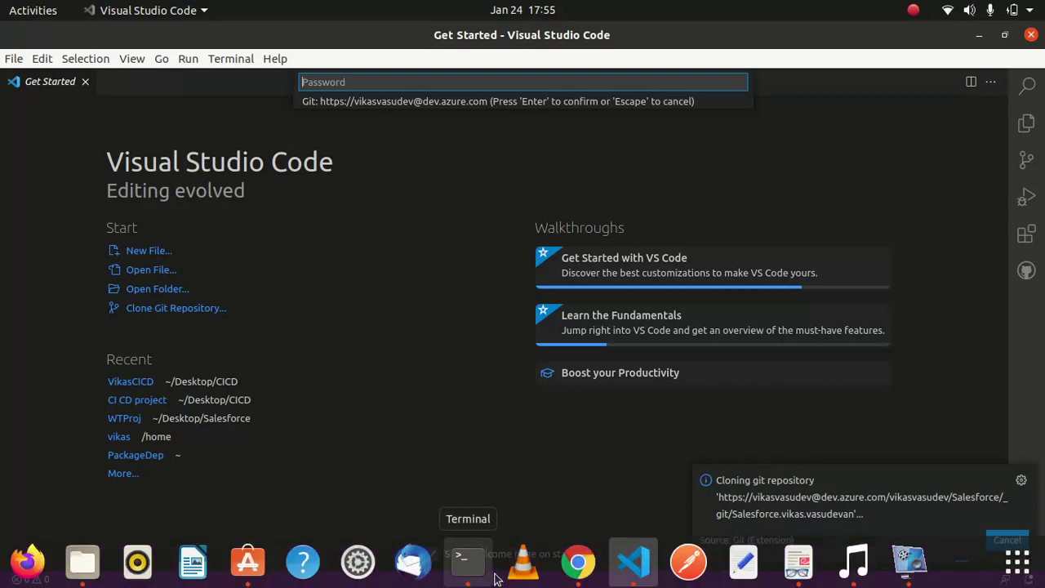
click(578, 562)
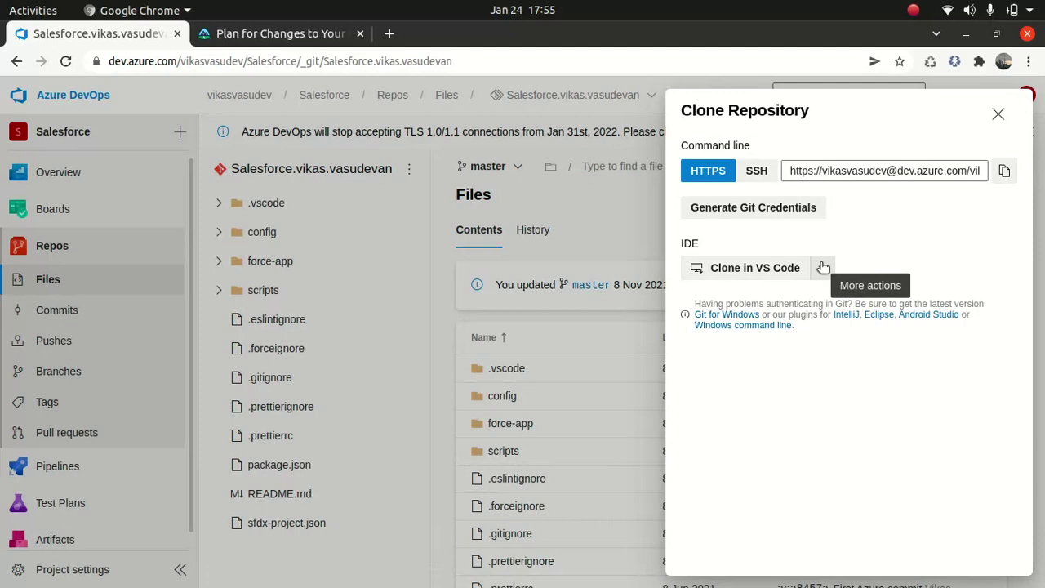
click(774, 207)
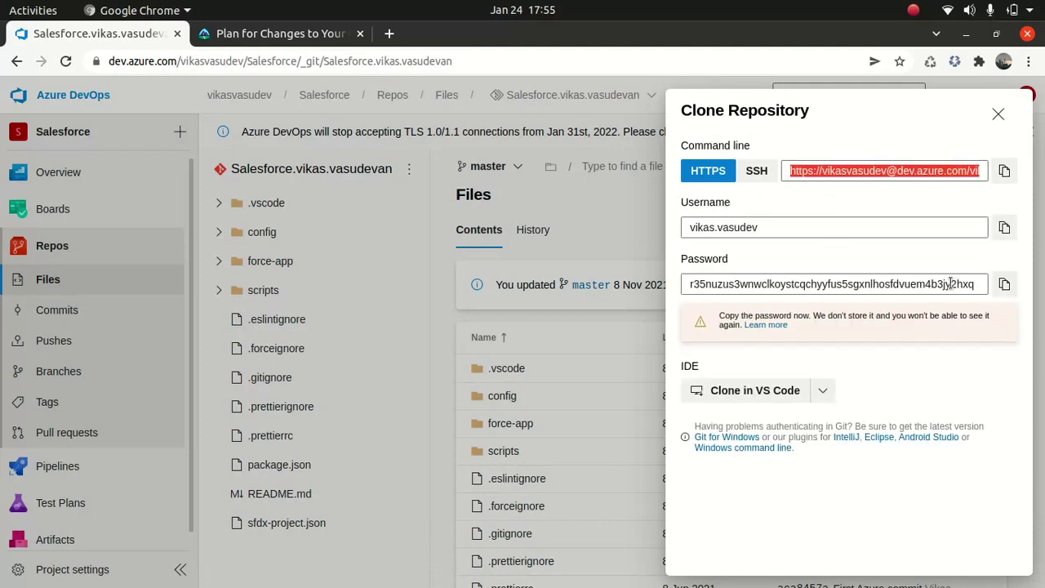
click(1004, 283)
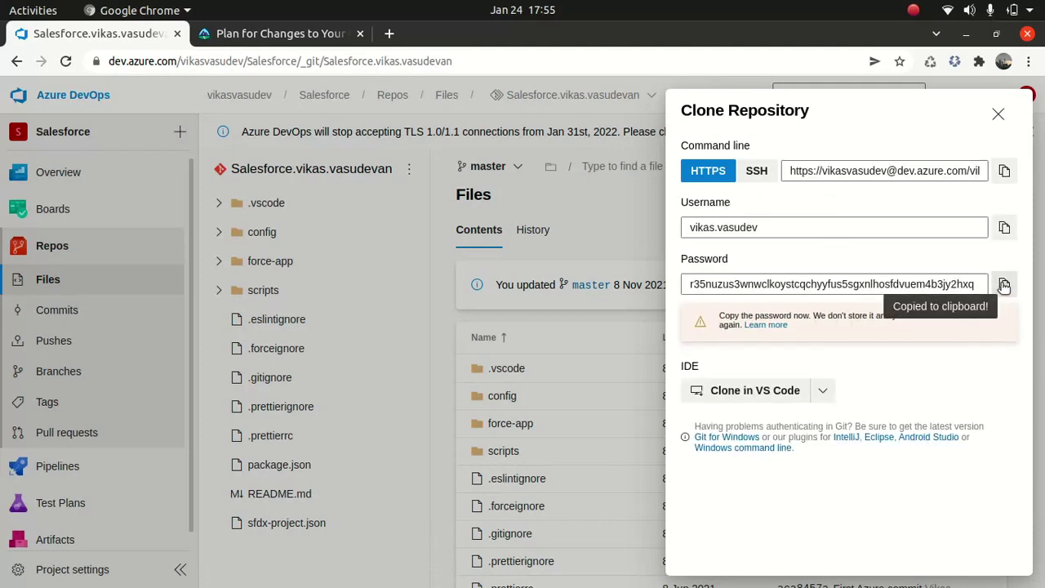
click(935, 35)
click(967, 35)
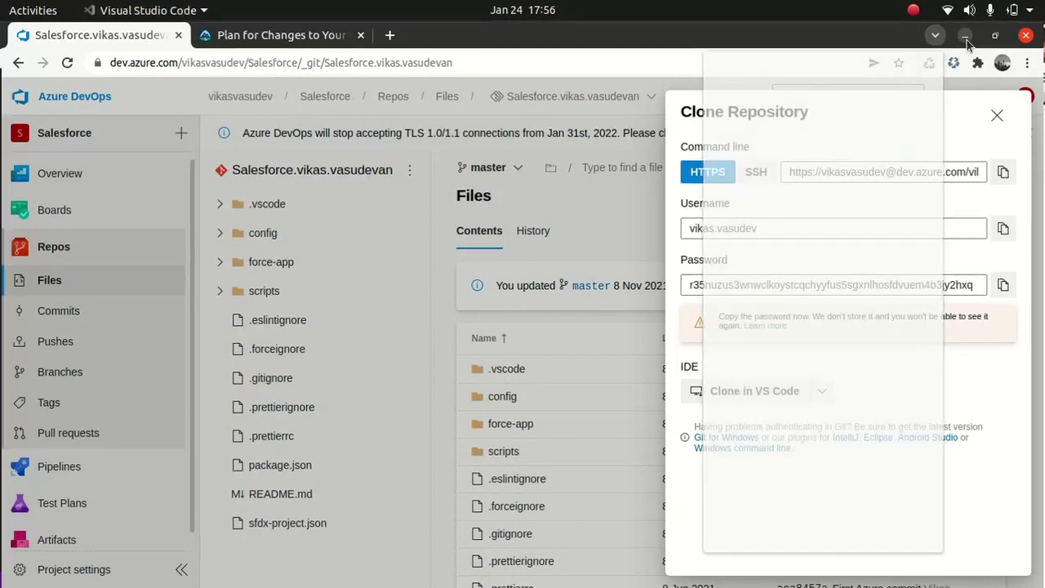
key(ctrl+v)
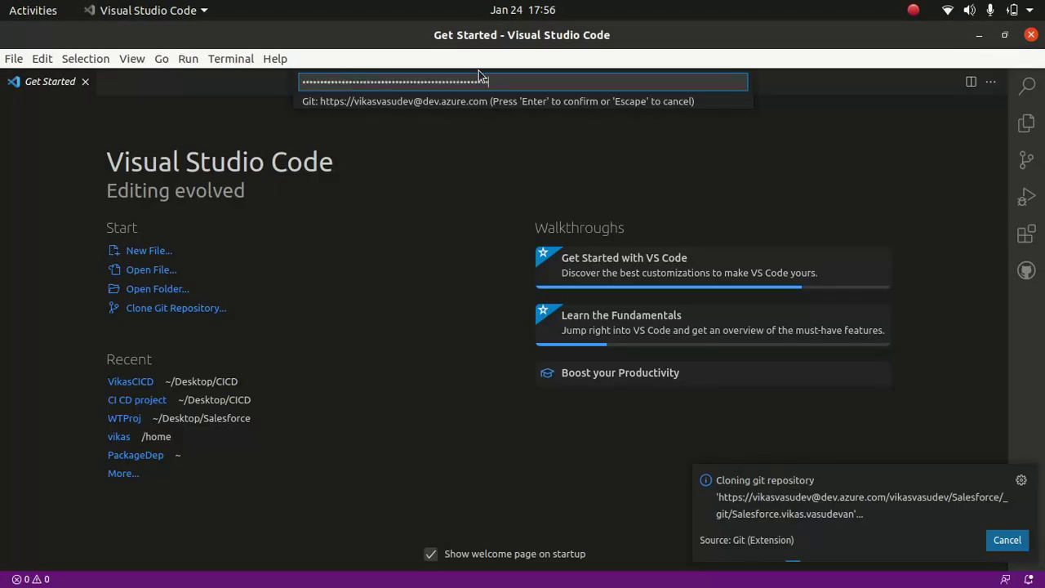
key(Return)
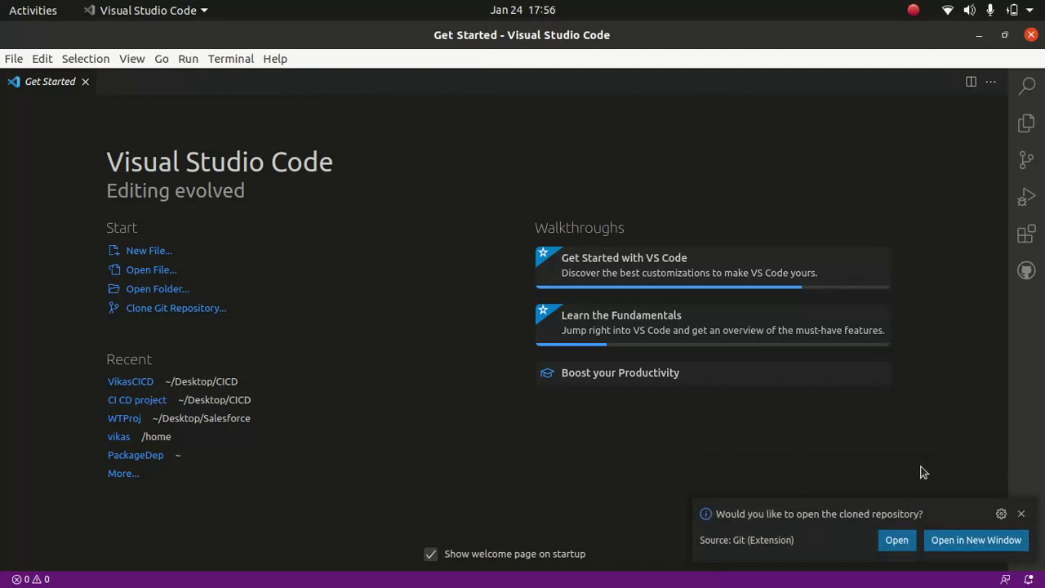
Open the cloned repository in a new window and view AbstractChargeable.cls from the classes folder under force-app
click(952, 542)
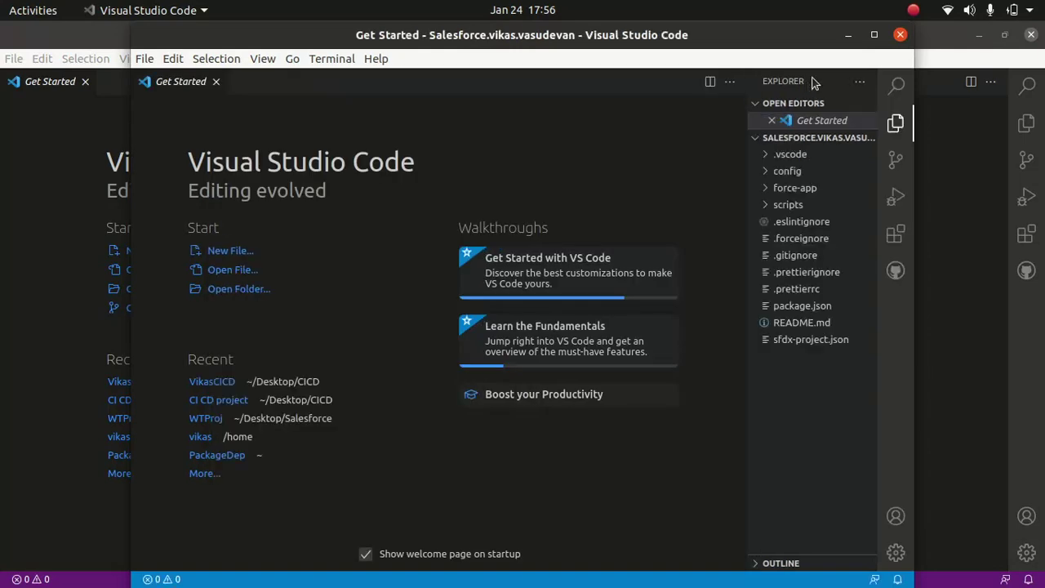
click(876, 36)
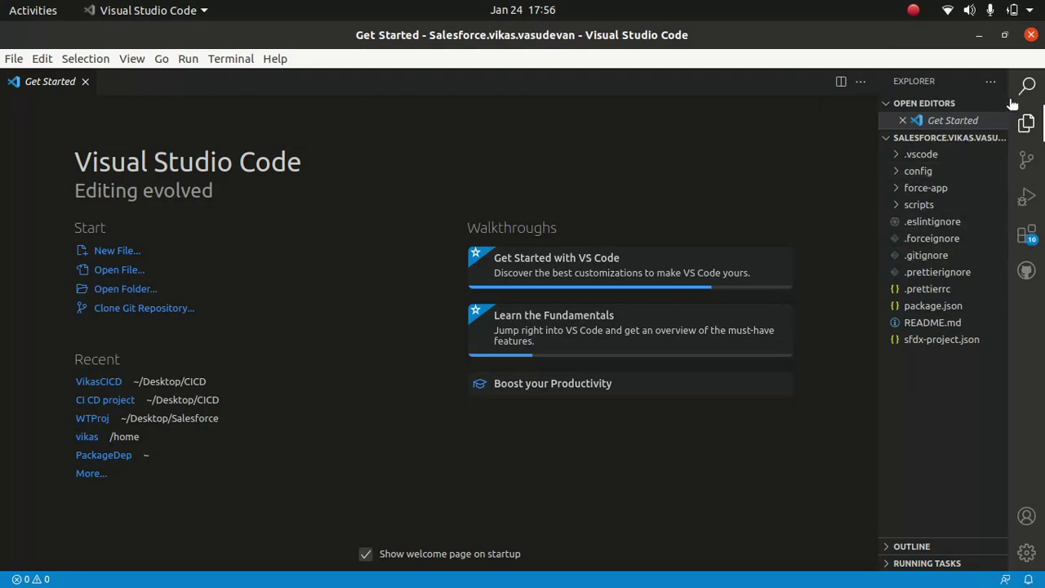
click(907, 189)
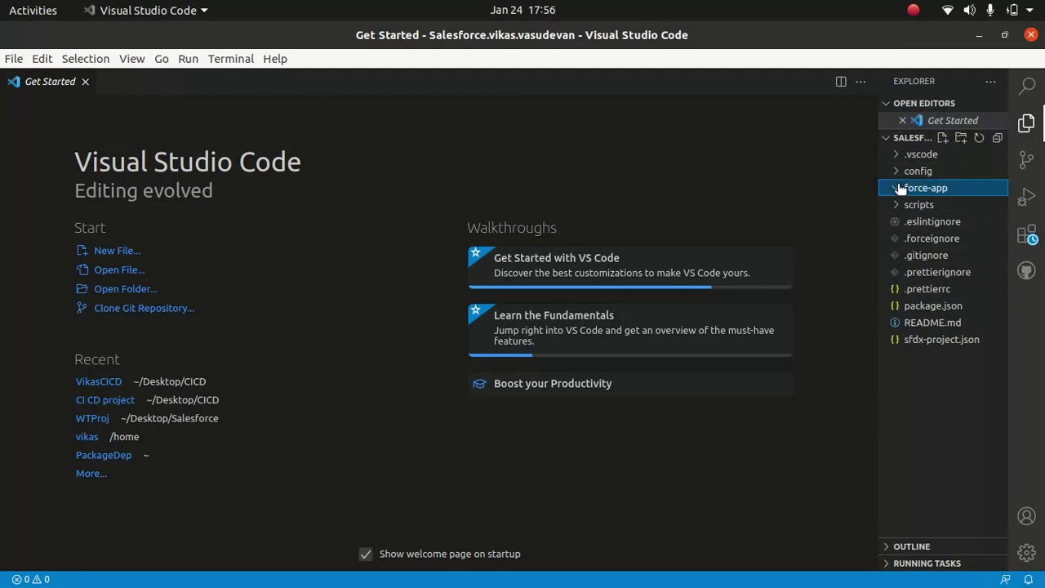
click(908, 224)
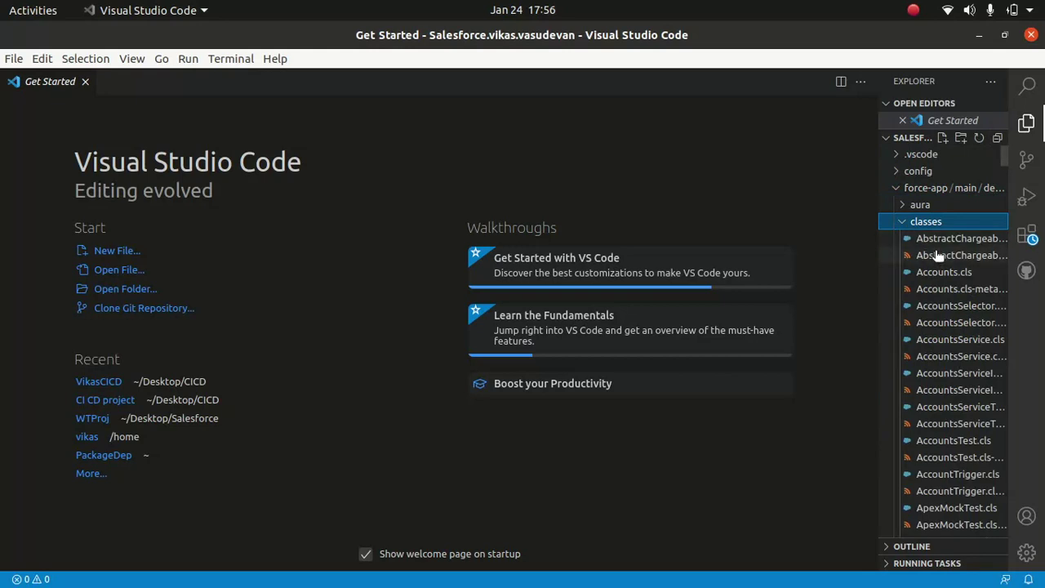
click(947, 240)
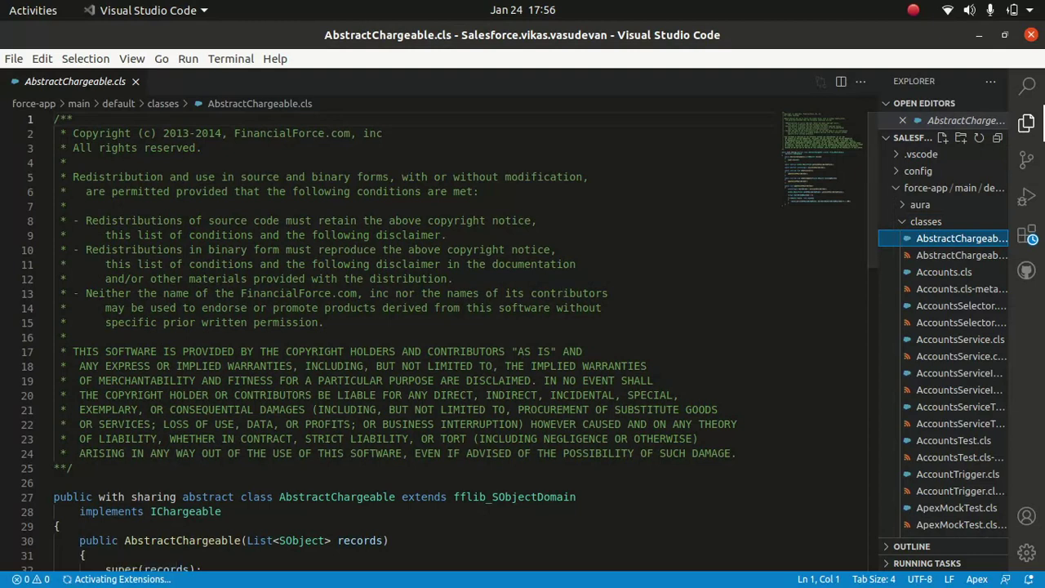
Return to the Trailhead unit in Chrome and read from Prepare the Release Environments through the Salesforce DX Project section
mouse_move(621, 562)
click(578, 562)
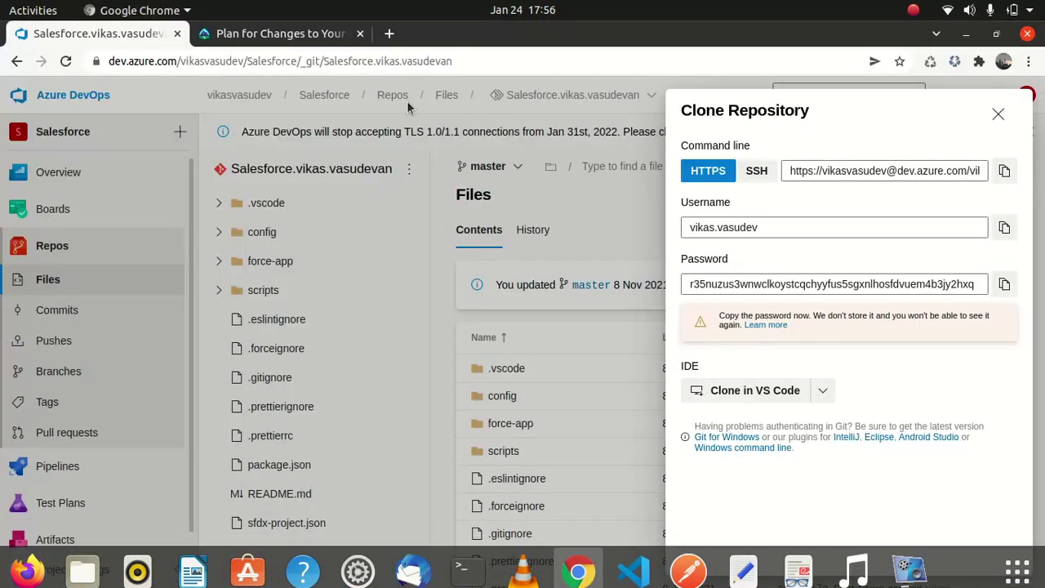
click(275, 37)
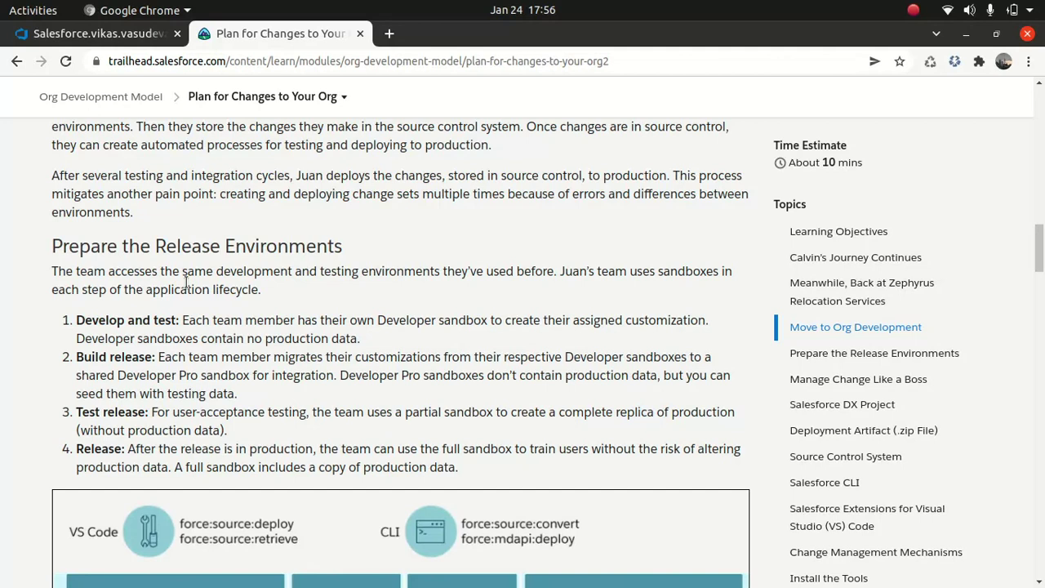
scroll(186, 283, down, 10)
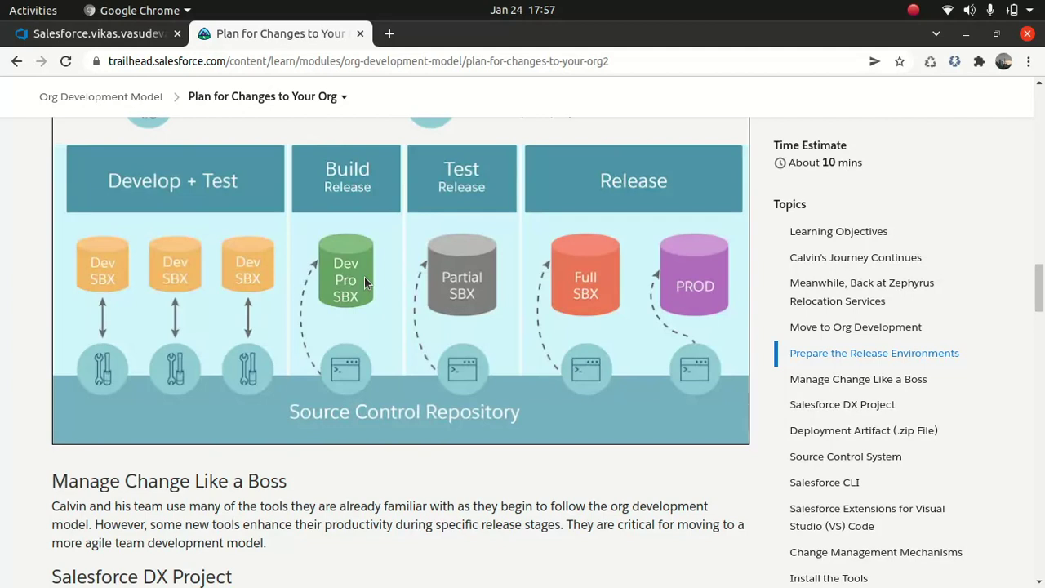
scroll(364, 283, down, 3)
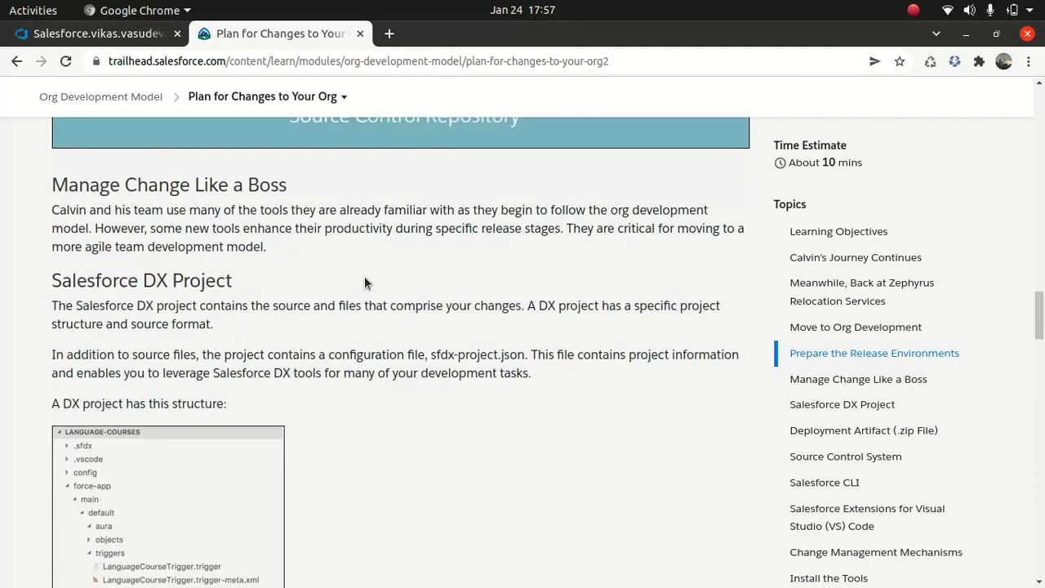
scroll(365, 282, down, 1)
scroll(103, 494, down, 2)
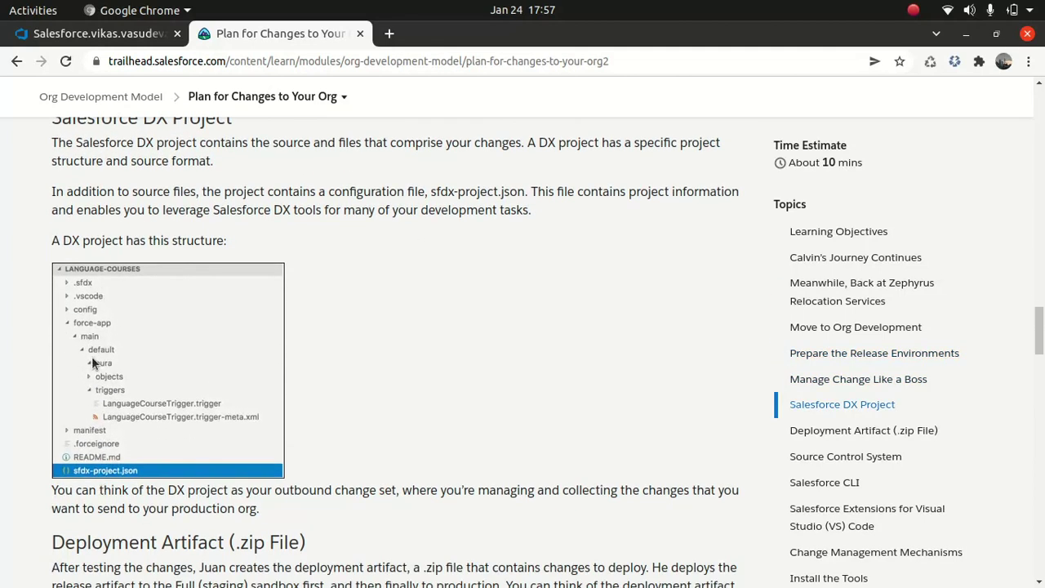
Compare the DX project structure with the repository's folders in Azure DevOps, then read on in Trailhead to the Salesforce CLI section
click(90, 34)
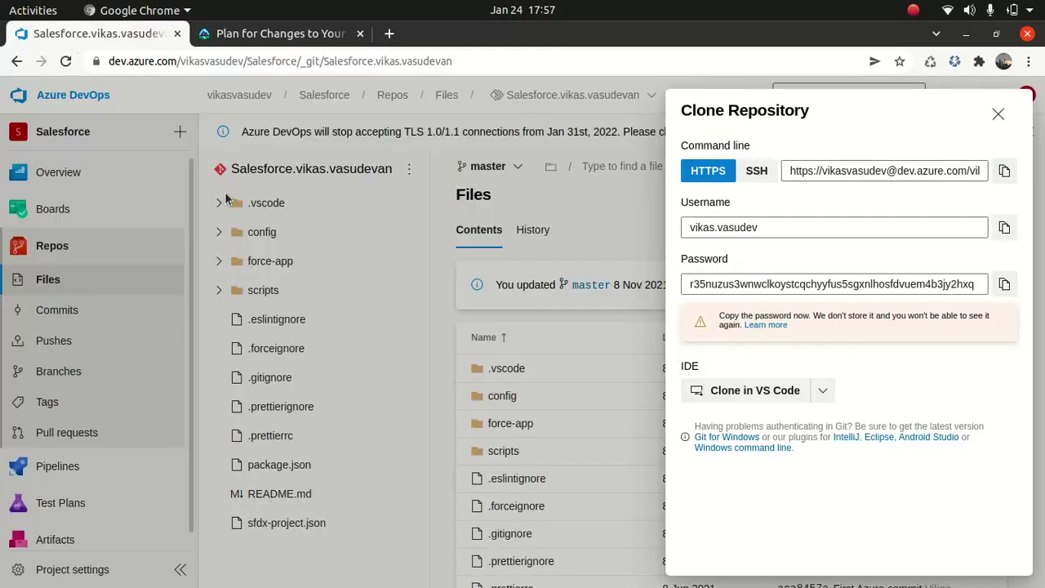
click(997, 115)
click(280, 33)
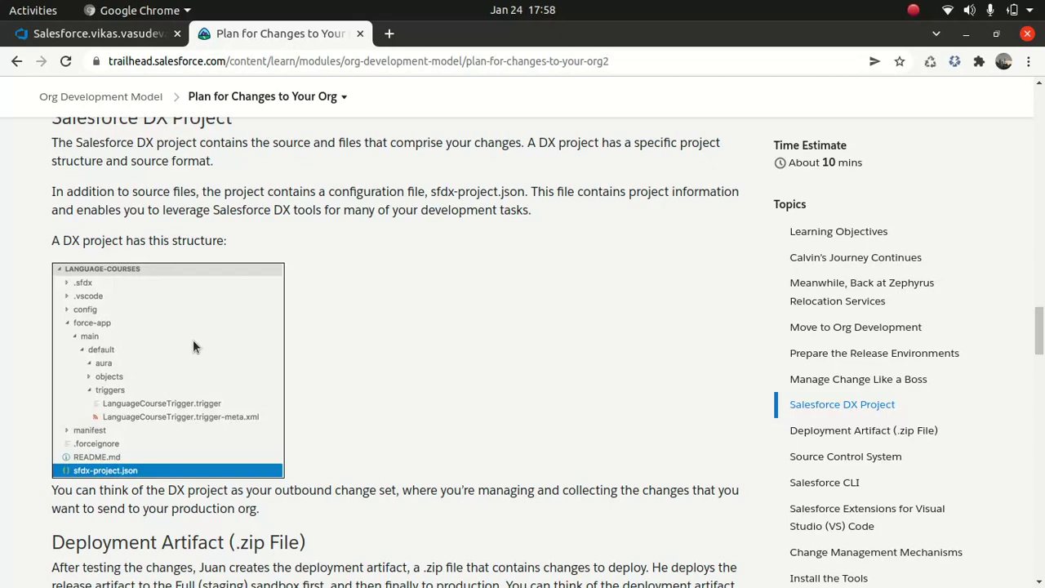
scroll(192, 340, down, 8)
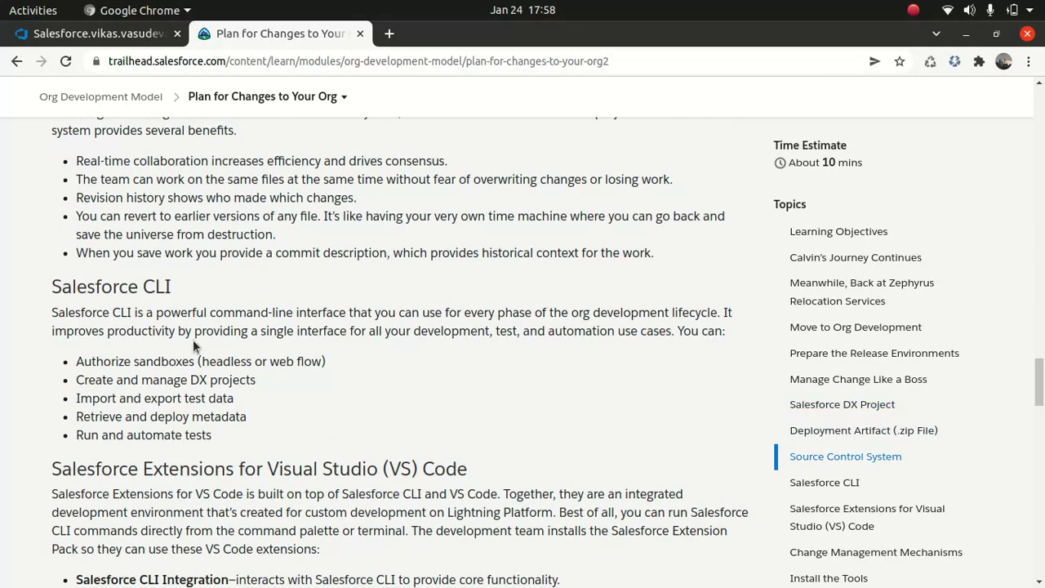
Switch to VS Code and search the extensions marketplace for "Salesforce cli"
scroll(193, 340, down, 3)
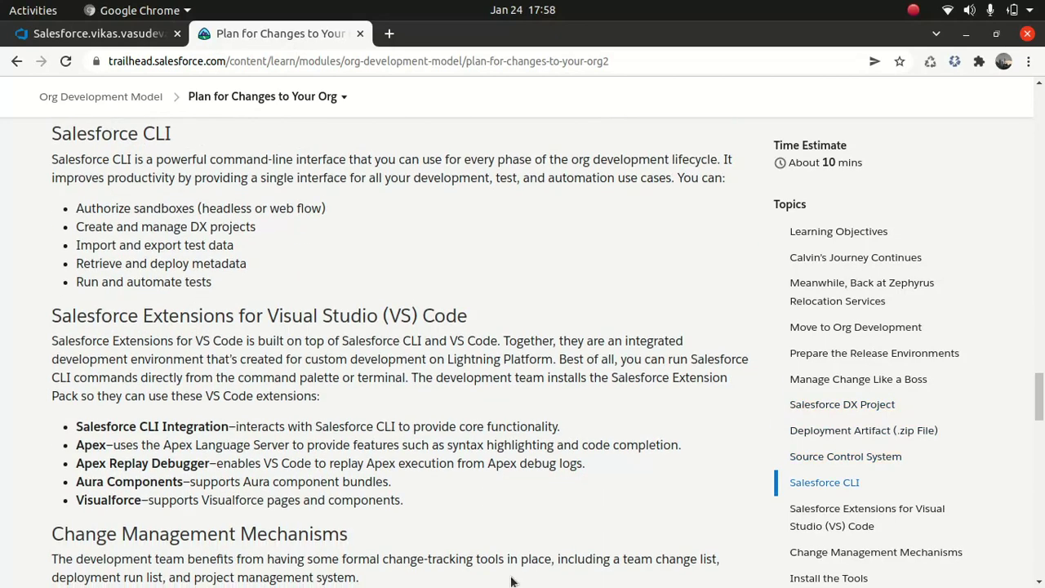
mouse_move(576, 561)
click(634, 561)
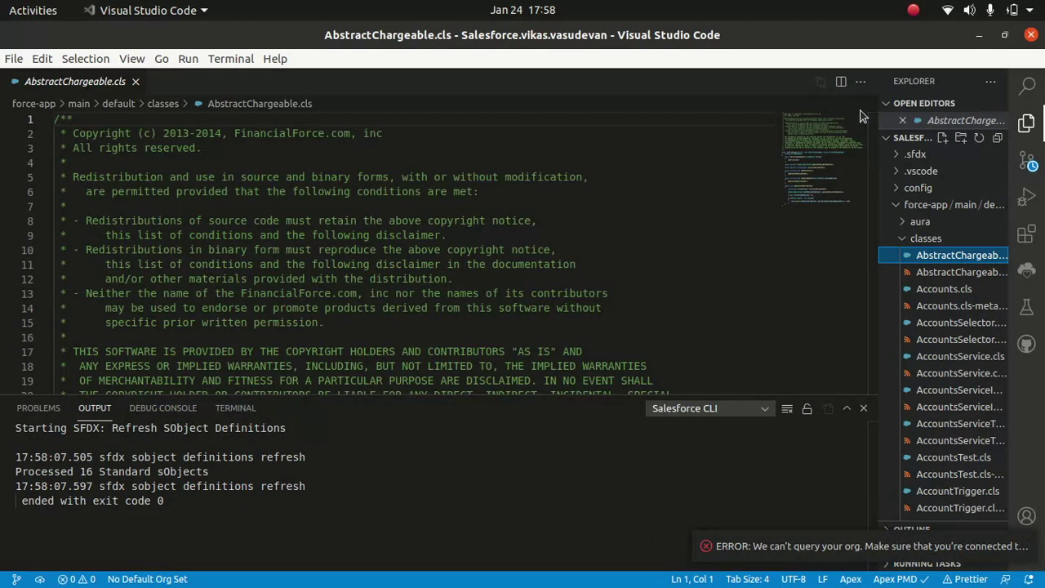
click(1026, 235)
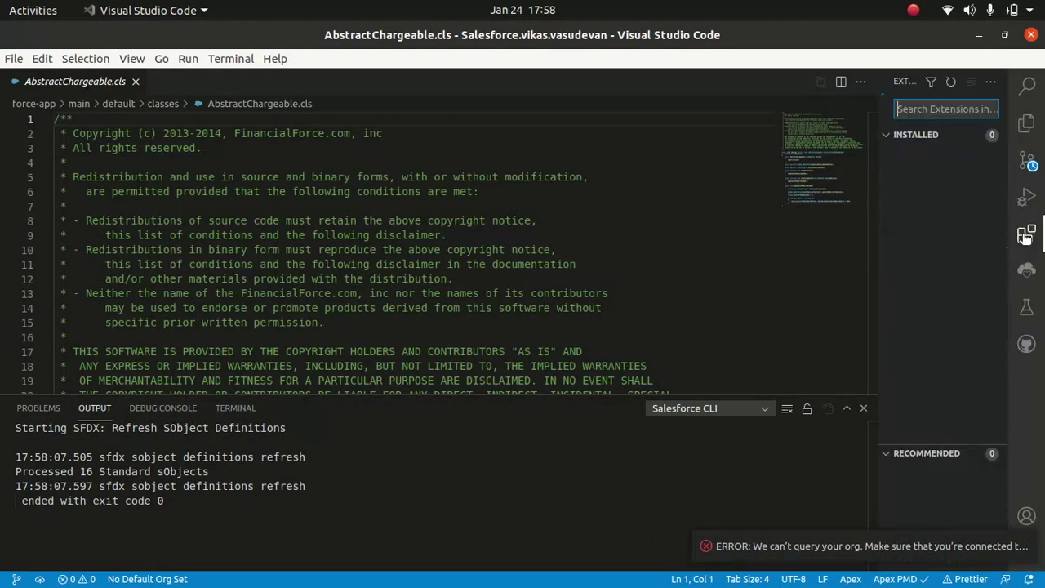
text(sL)
key(BackSpace)
key(BackSpace)
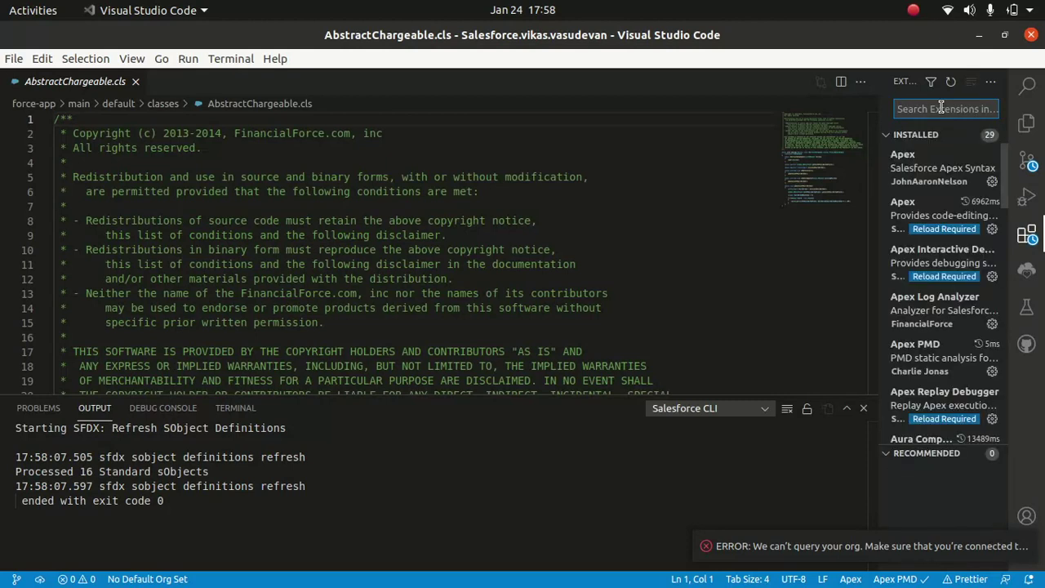
text(Salesfo)
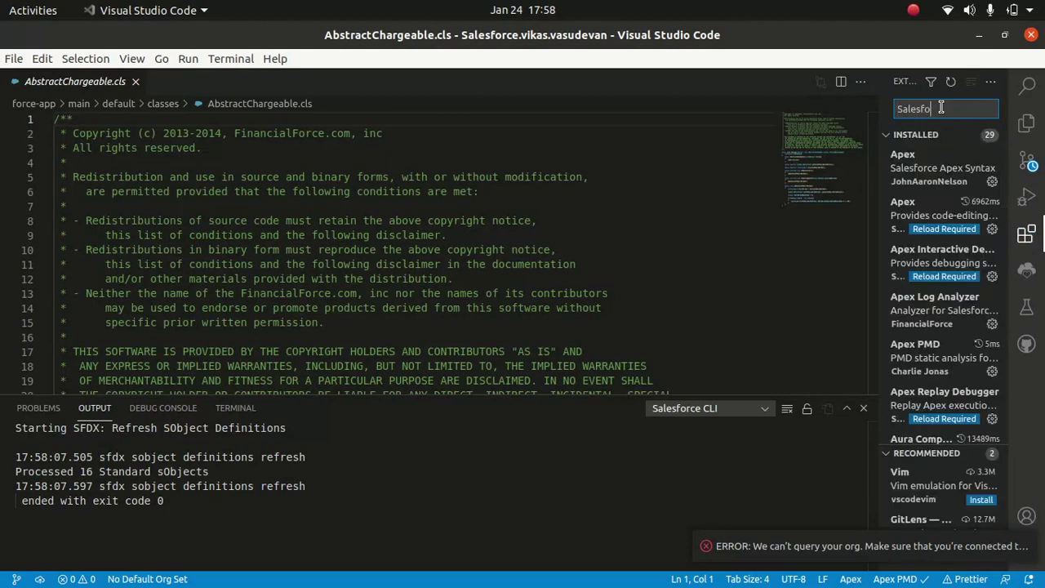
text(rce cli)
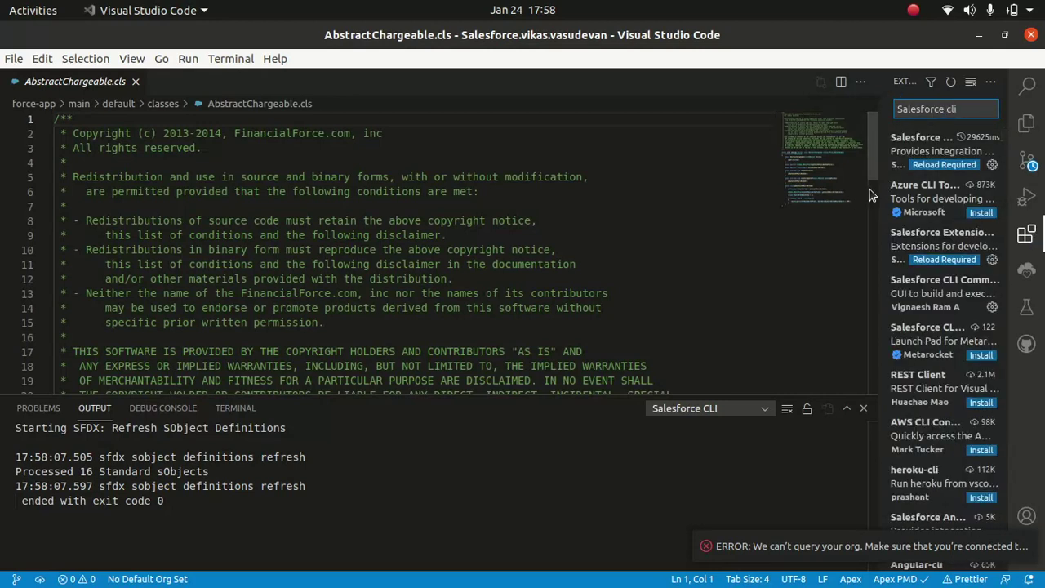
Widen the extensions list and view the details of the Salesforce Extension Pack
drag(881, 179, 732, 186)
mouse_move(836, 164)
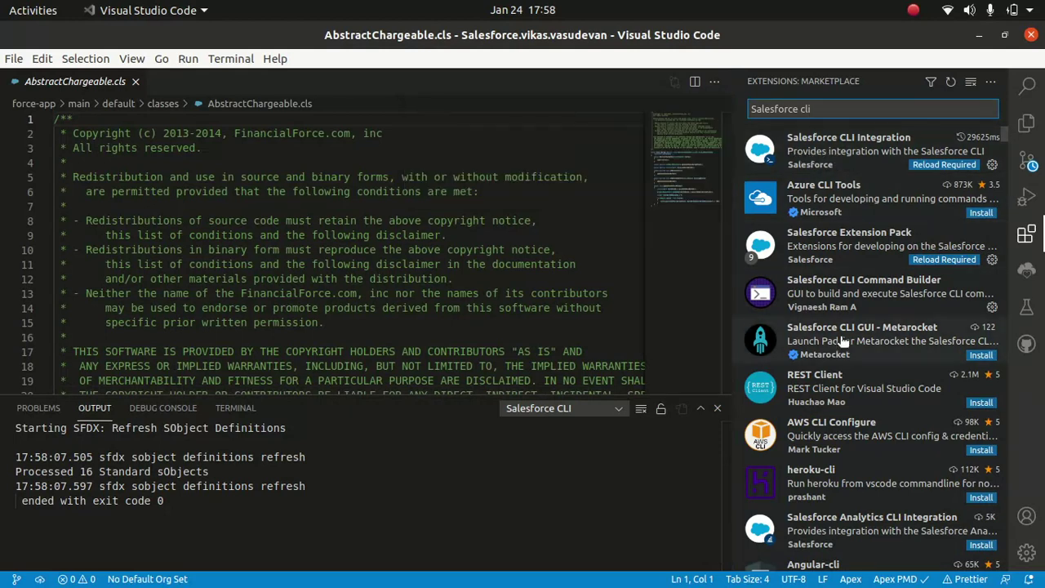
mouse_move(837, 245)
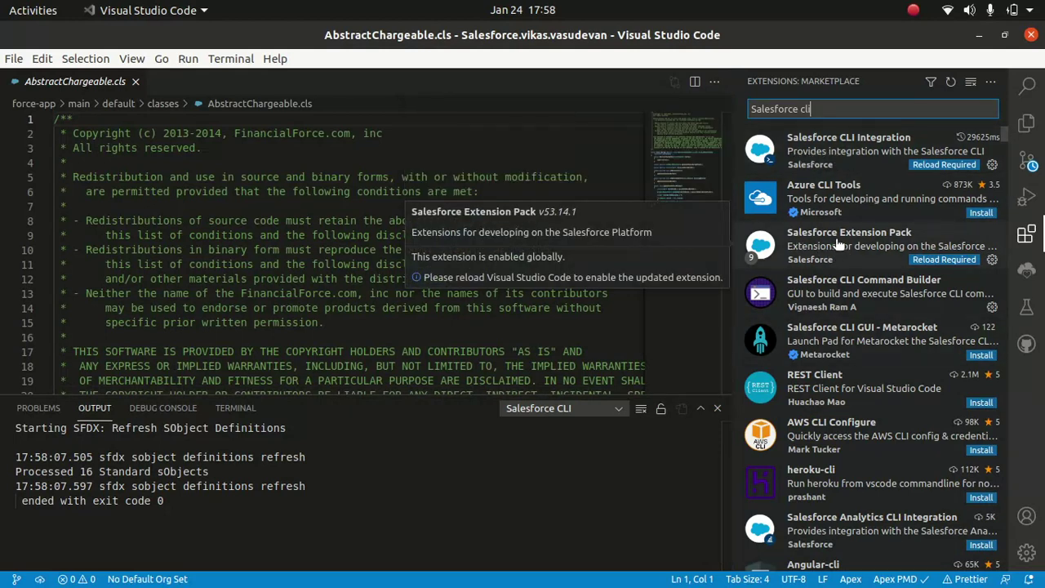
click(318, 251)
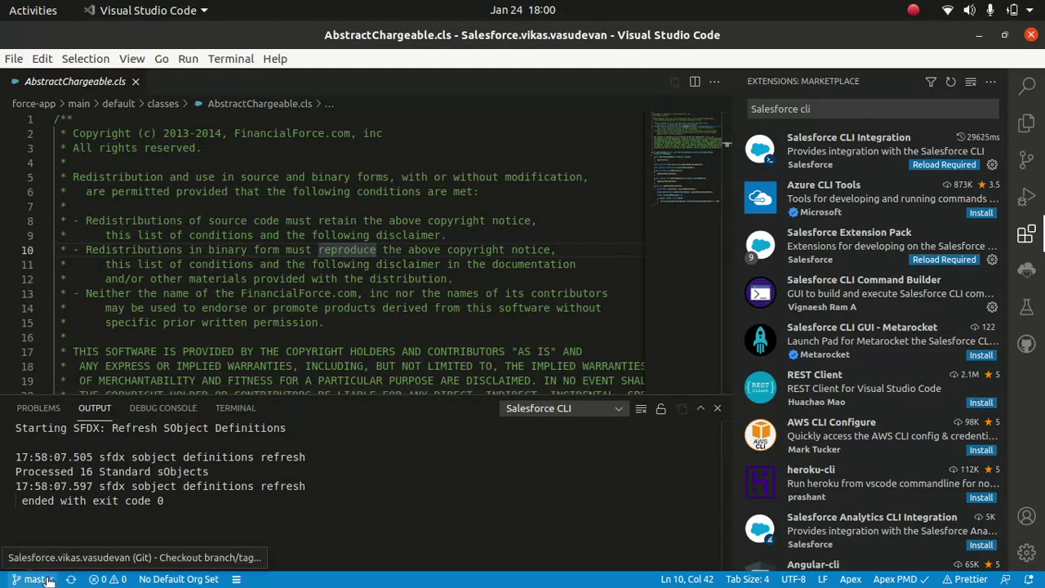
View the checkout options for the master branch, then check the repository's branch list in Azure DevOps in Chrome
mouse_move(454, 575)
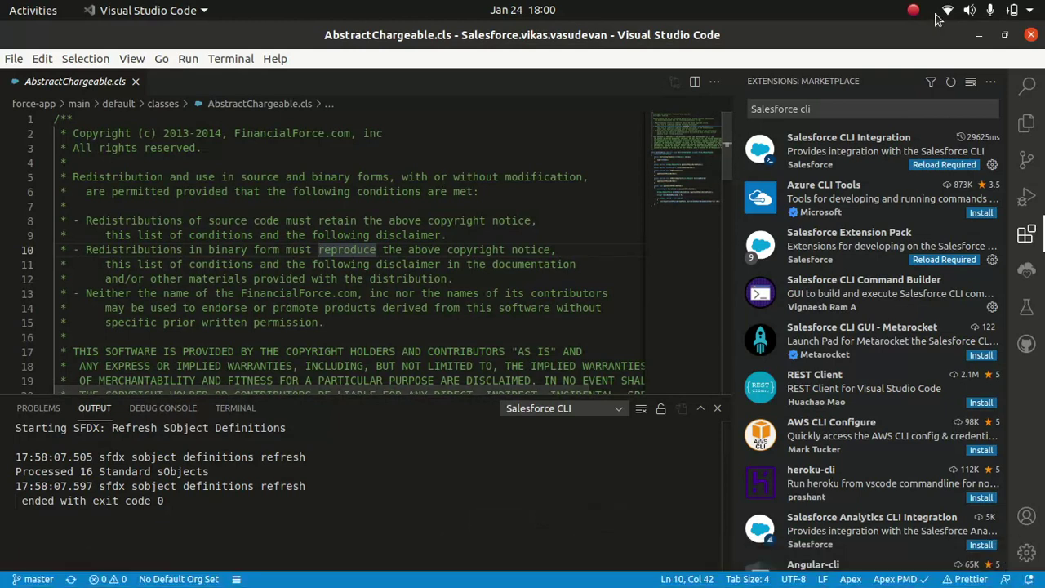
click(39, 579)
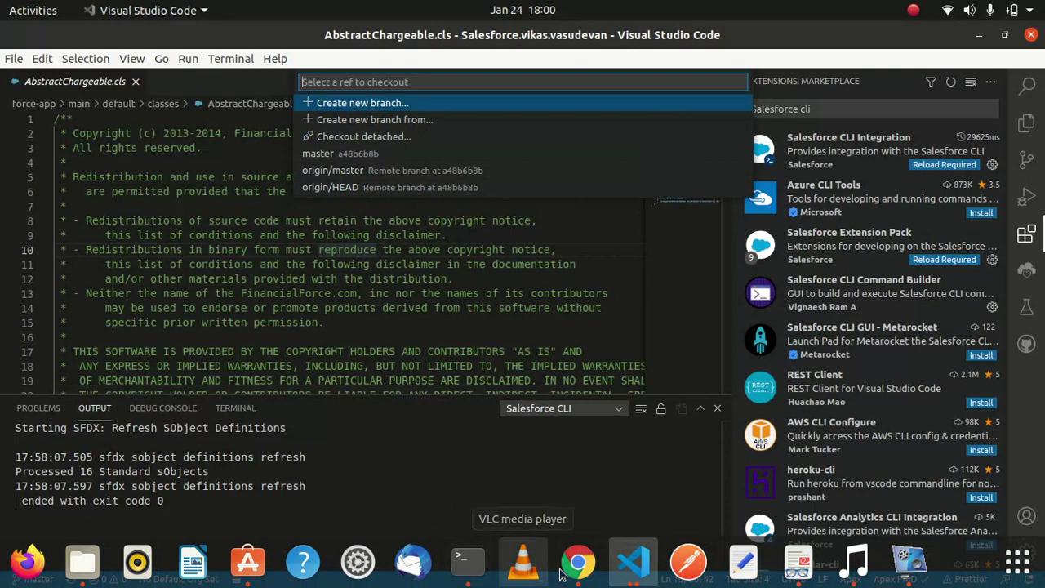
click(578, 562)
click(109, 35)
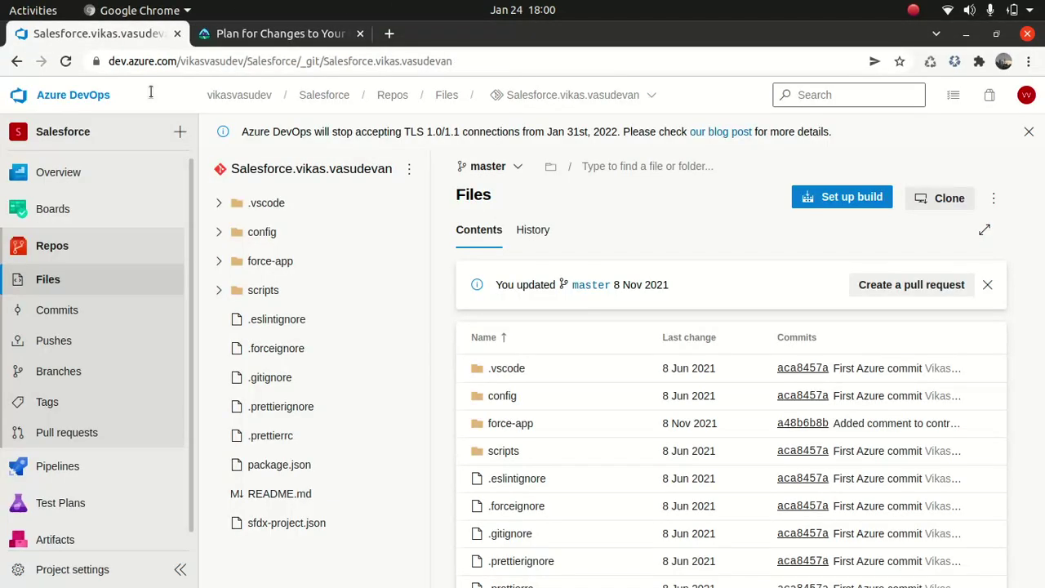
click(518, 168)
click(827, 145)
mouse_move(625, 583)
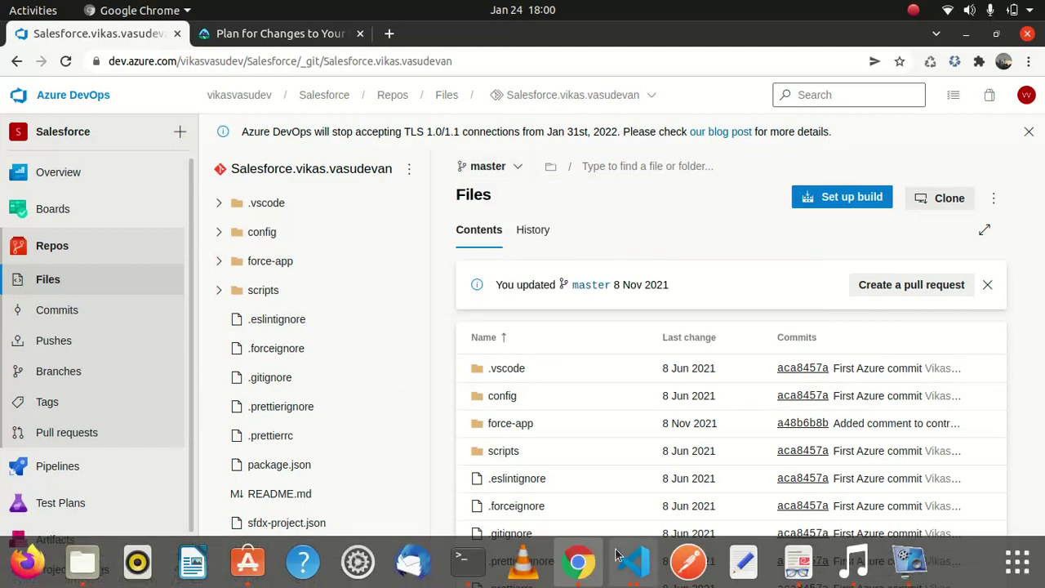
Back in VS Code, add the comment "// schema" on line 34 of AbstractChargeable.cls, above getCostOfHoursWorkedField, and save the file
click(631, 564)
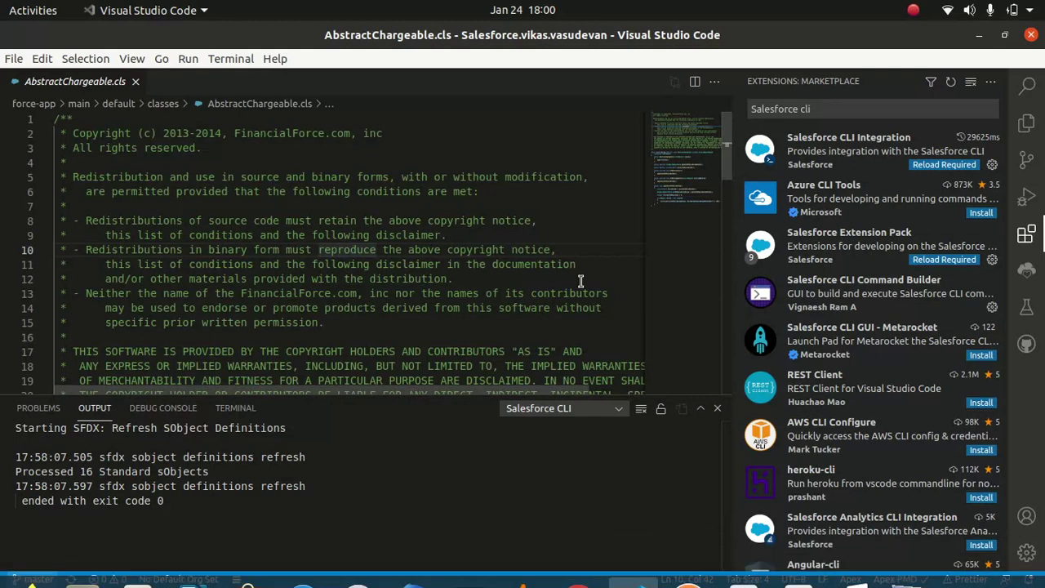
key(Down)
key(Down)
key(Down)
key(Down)
key(Down)
key(Down)
key(Down)
key(Down)
key(Down)
key(Down)
key(Down)
key(Down)
key(Down)
key(Down)
key(Down)
key(Down)
key(Down)
key(Down)
key(Down)
key(Down)
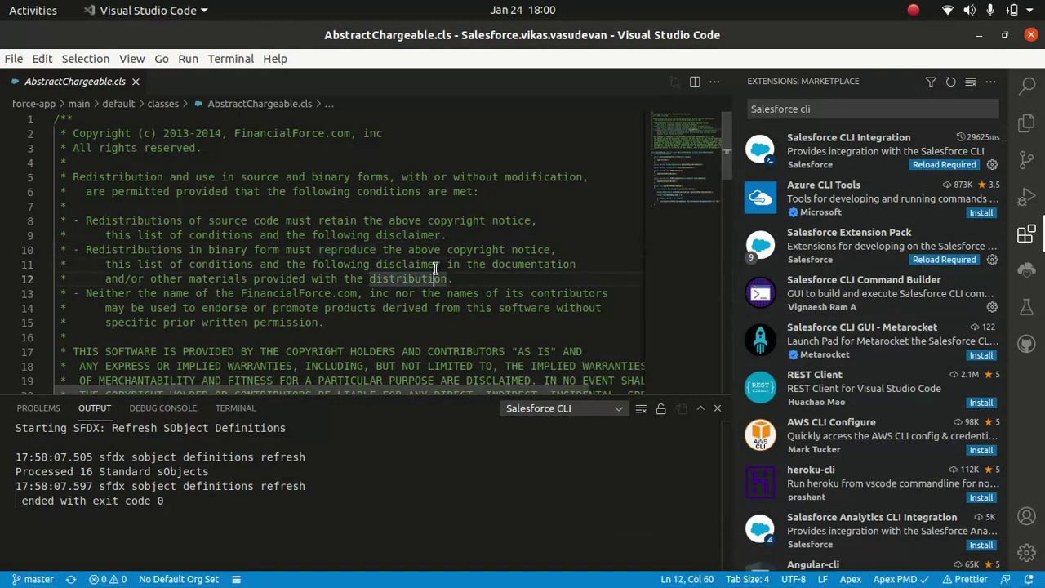
click(92, 243)
text(// sce)
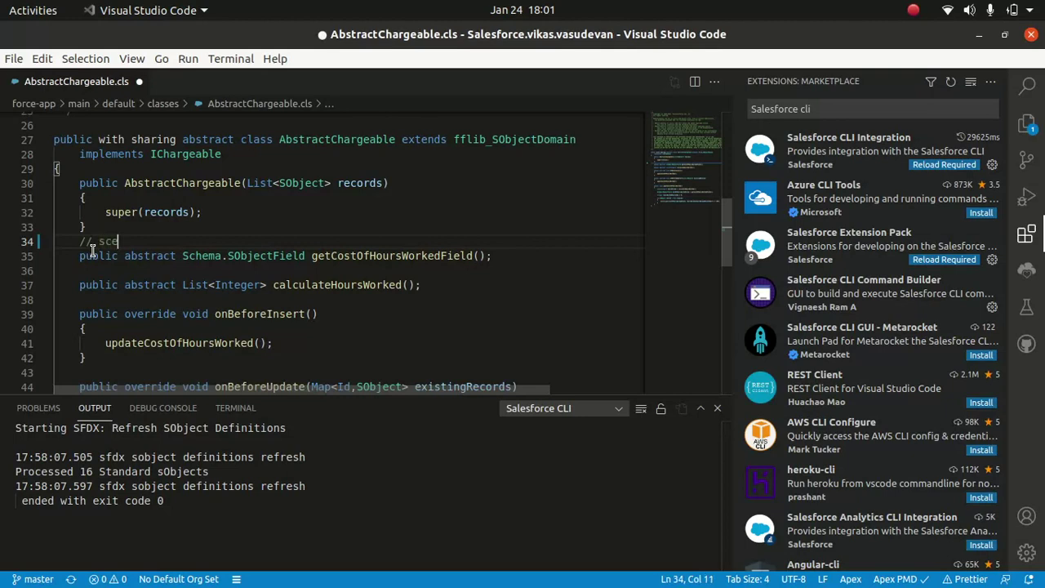
key(BackSpace)
text(hema)
key(ctrl+s)
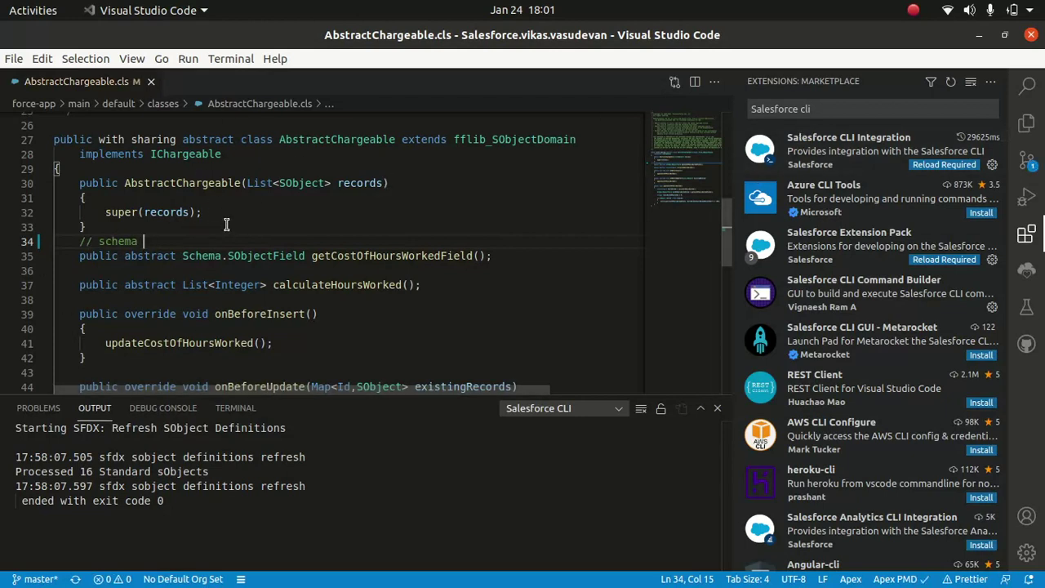
Stage the AbstractChargeable.cls change and commit it to master with the message "Added comment"
click(1027, 158)
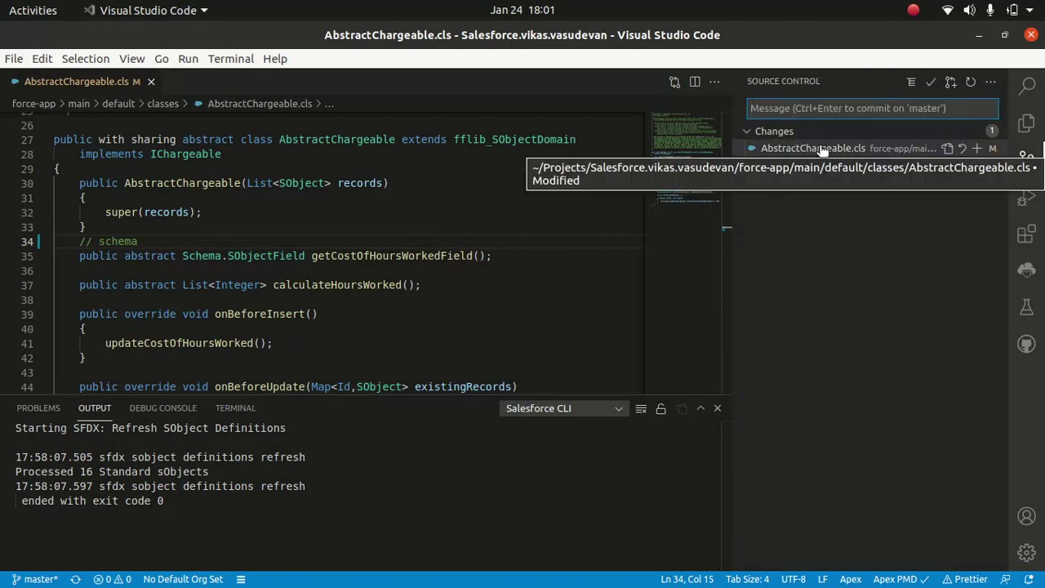
click(977, 149)
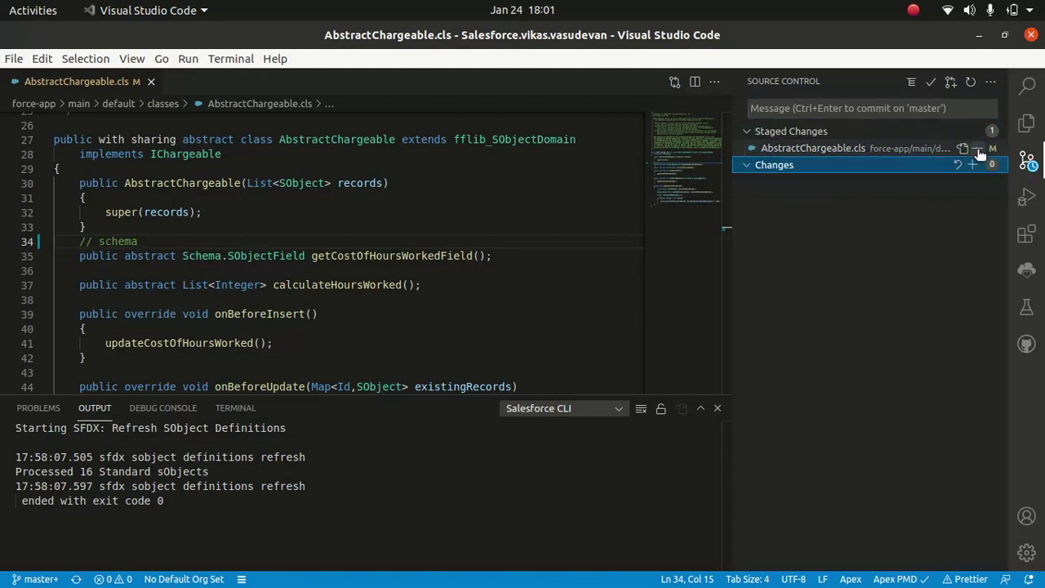
click(855, 108)
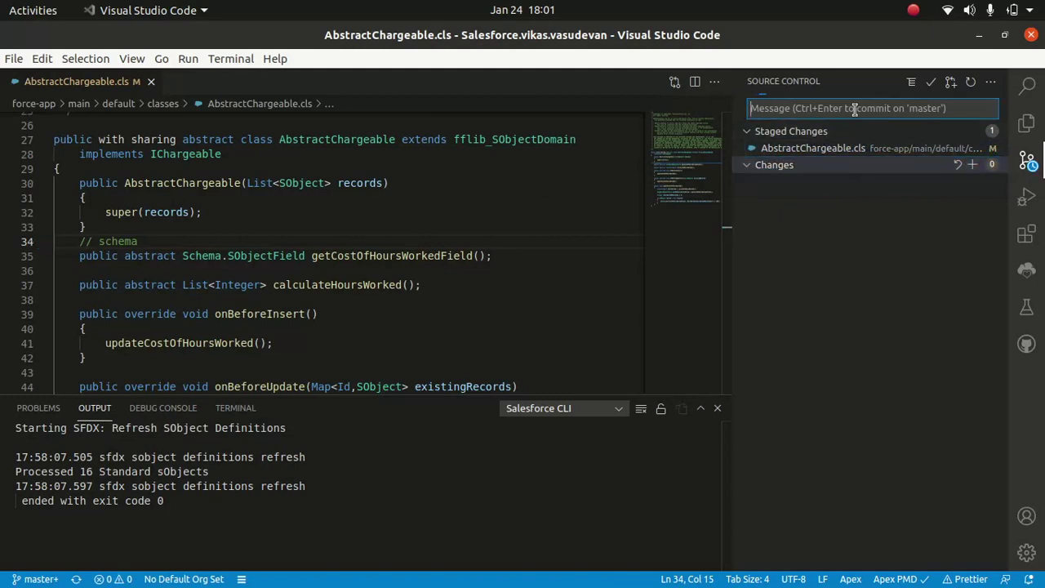
text(Add)
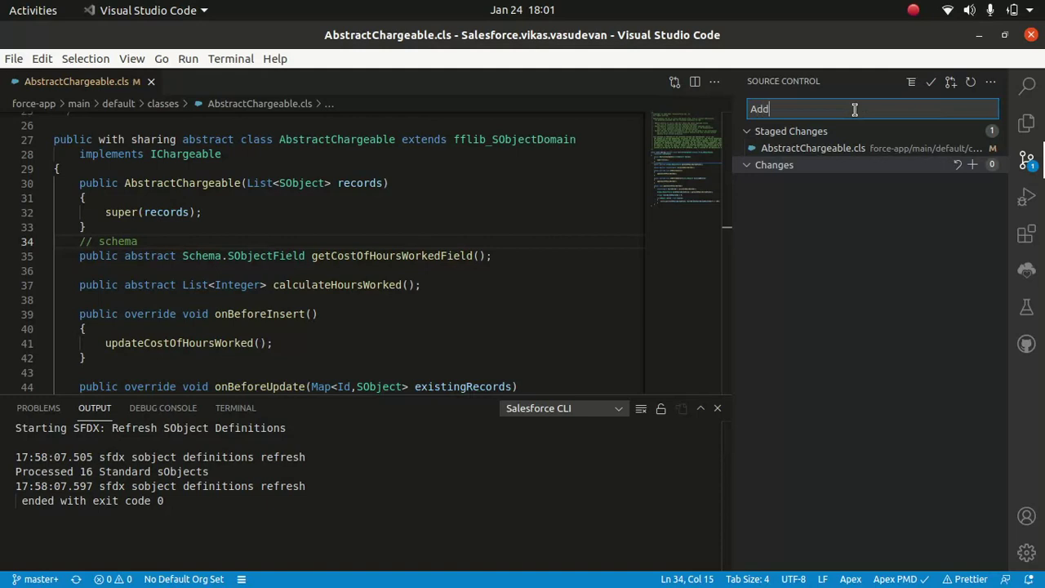
text(ed comment)
click(931, 83)
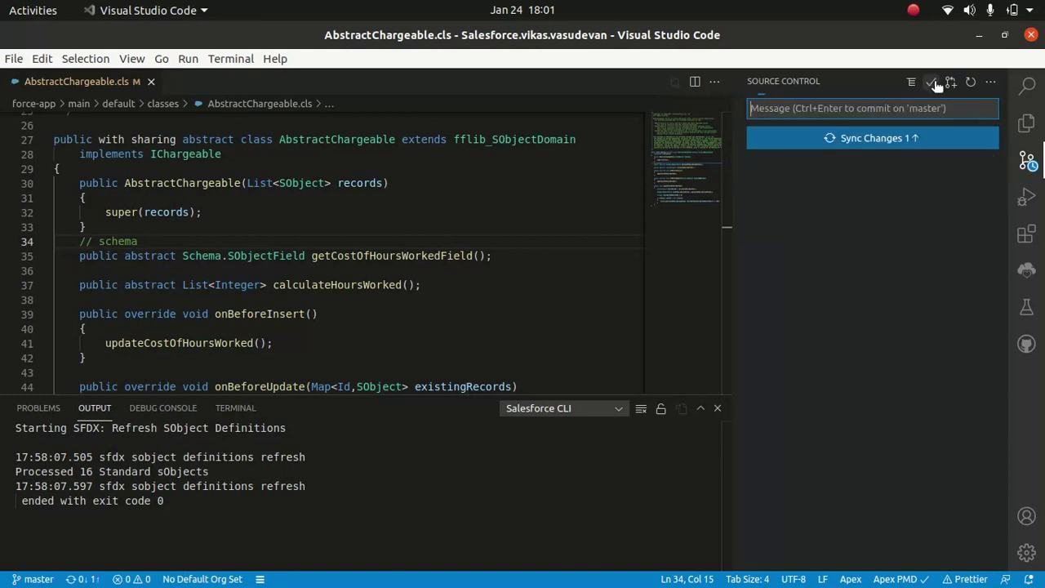
Sync the commit to the Azure DevOps remote, submitting the Git password when prompted
click(871, 143)
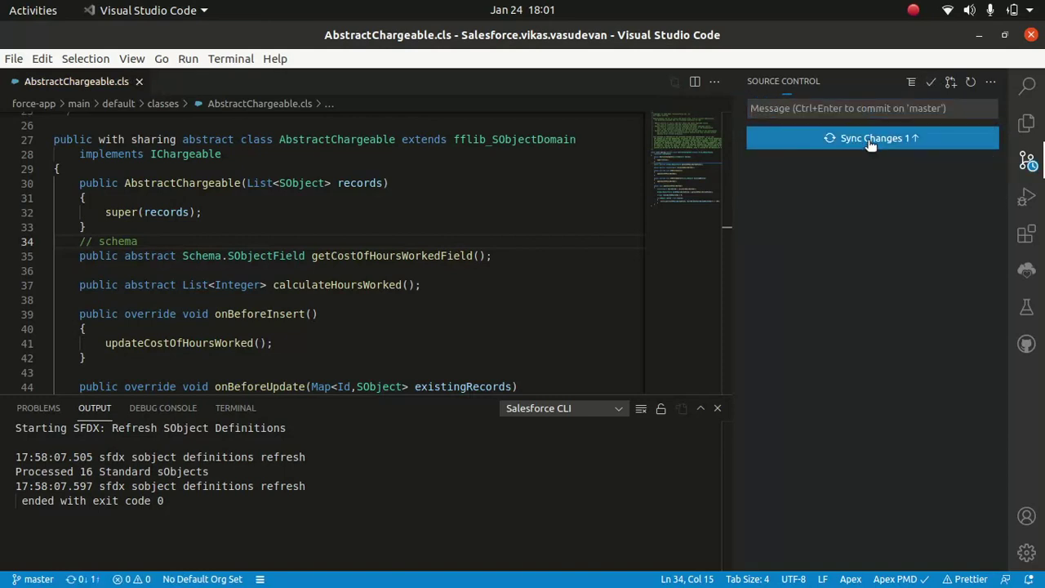
key(ctrl+v)
key(Return)
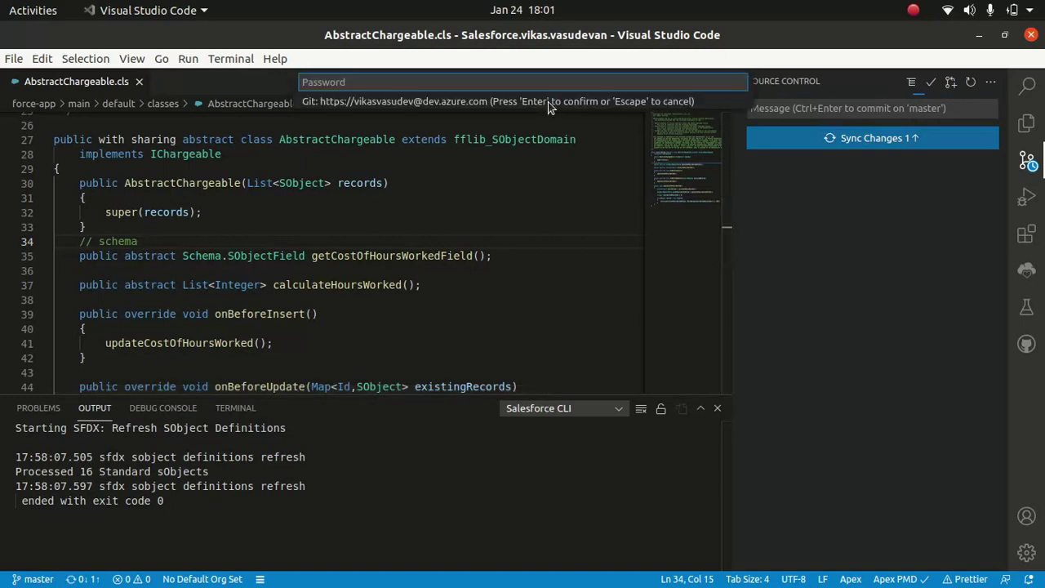
key(ctrl+v)
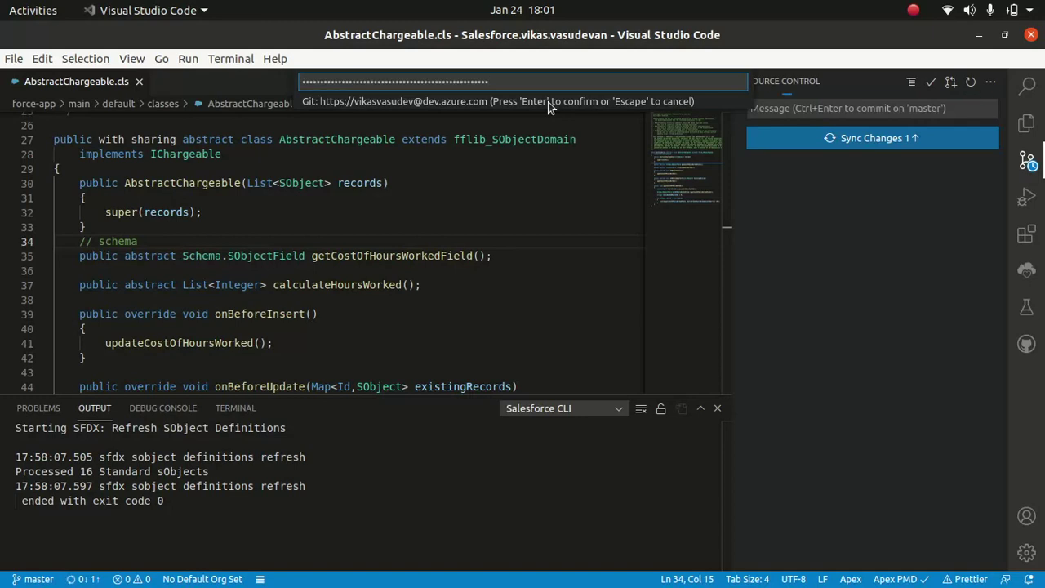
key(Return)
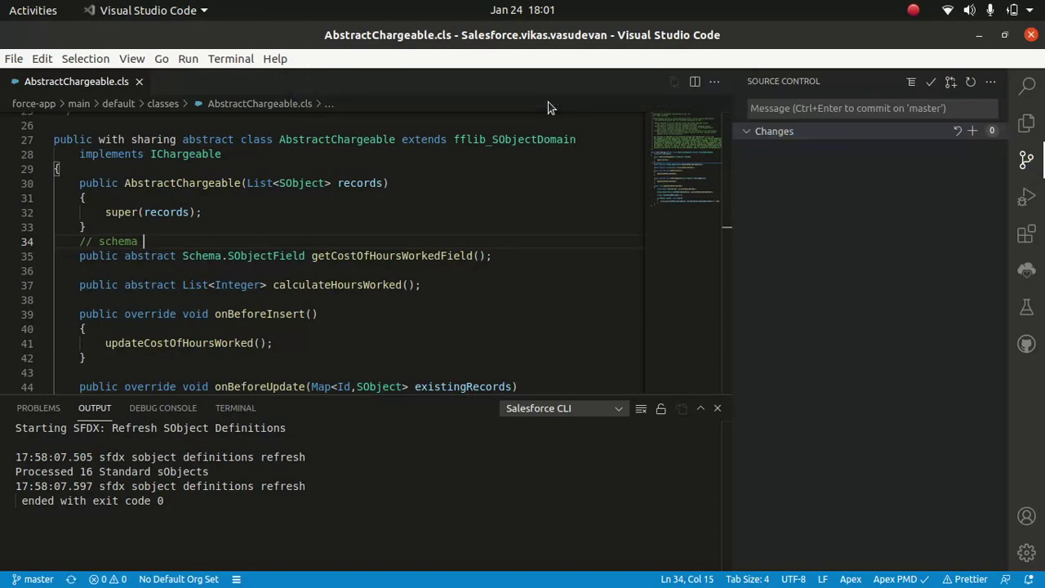
Switch to Chrome, reload the Azure DevOps repository and open AbstractChargeable.cls from force-app/main/default/classes
click(579, 562)
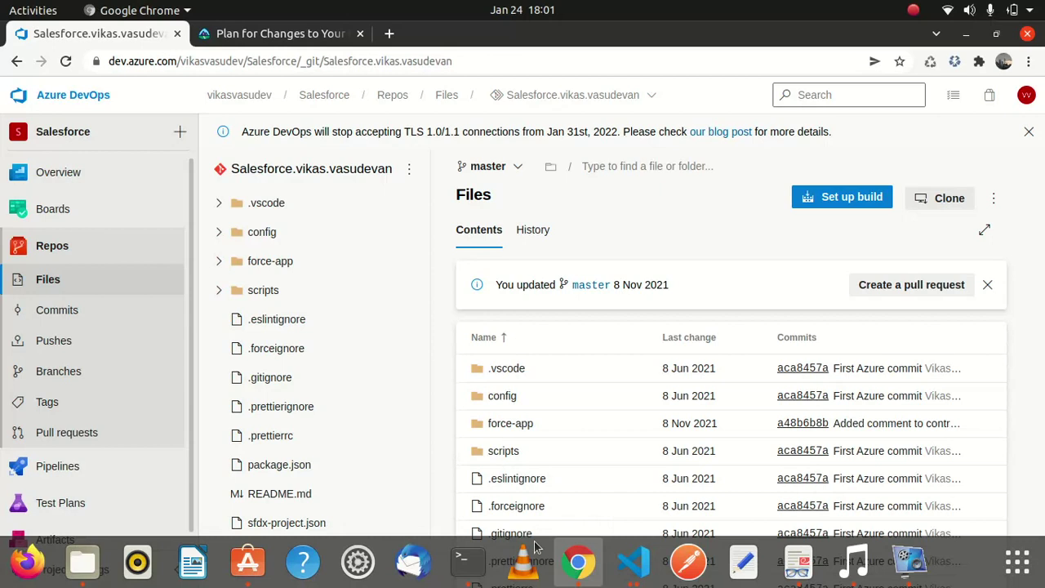
click(299, 61)
key(Return)
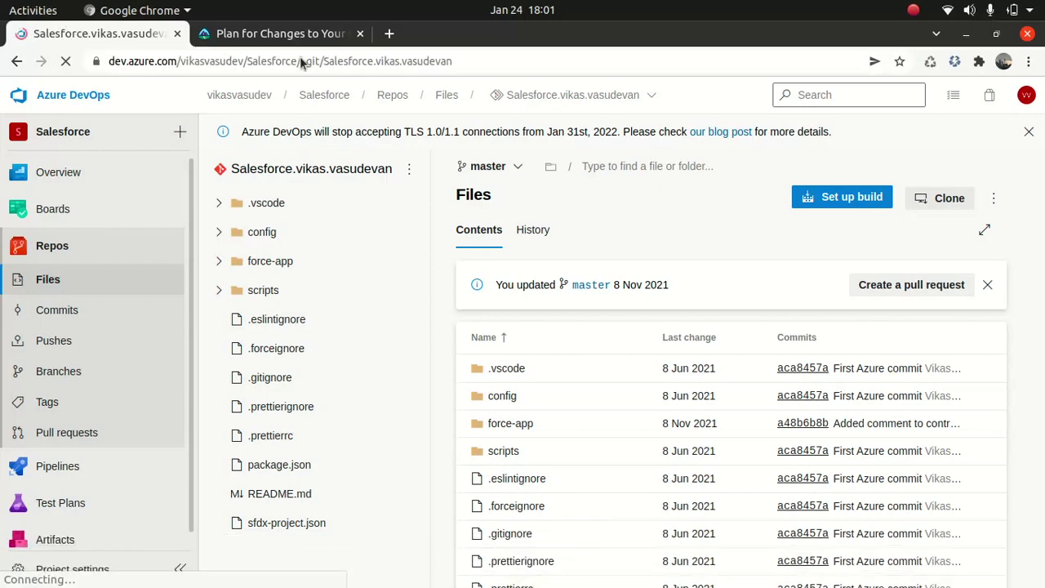
click(219, 261)
click(231, 291)
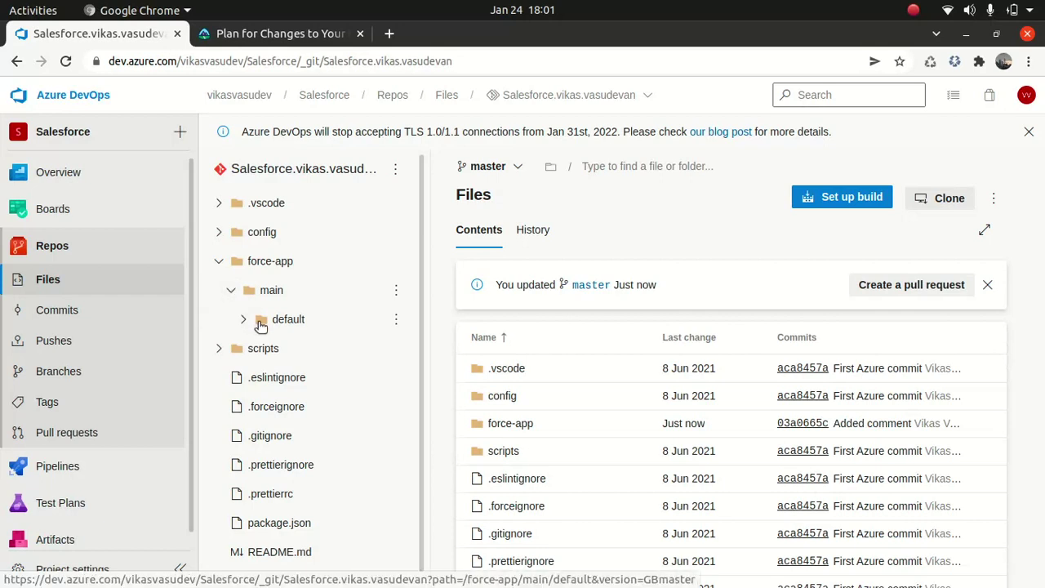
click(243, 320)
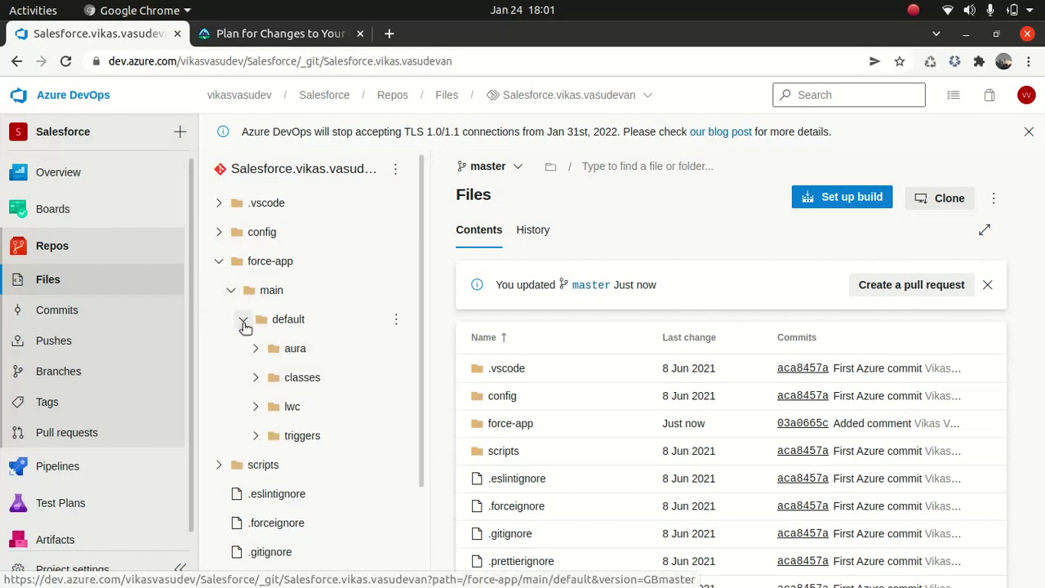
click(256, 377)
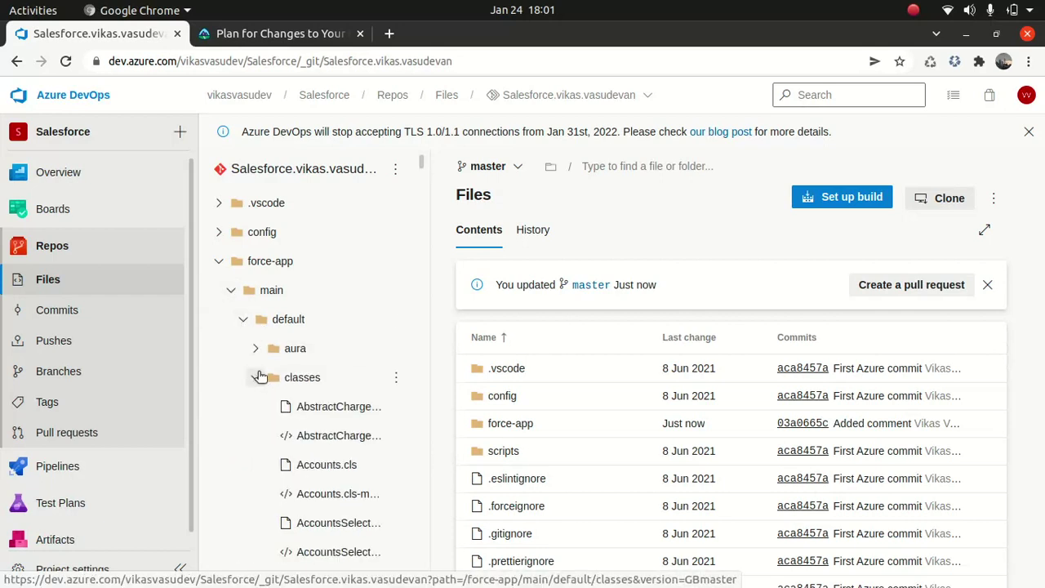
click(330, 408)
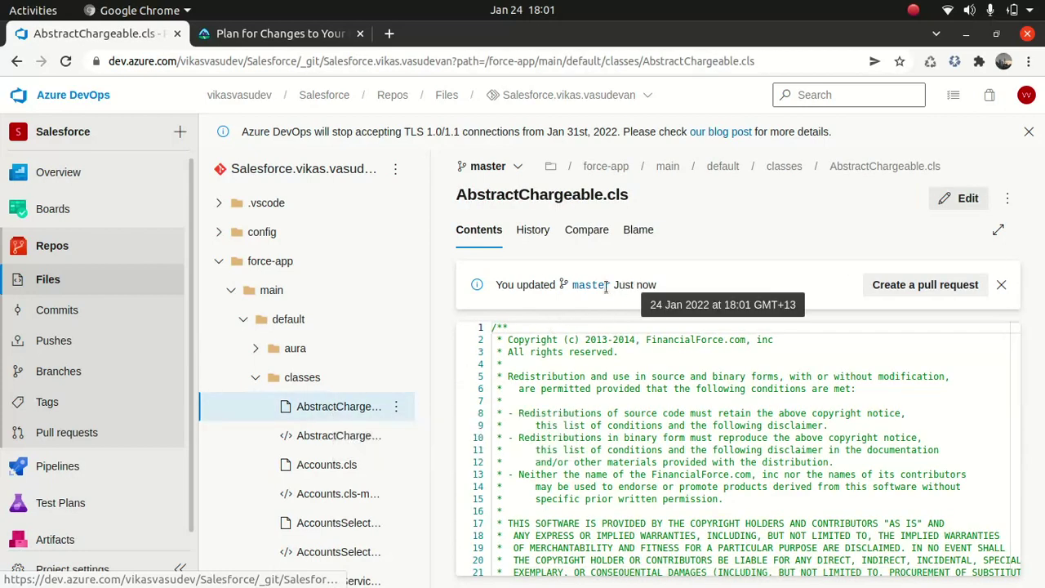
Open the "Added comment" commit from the file's history and go to its change in the side-by-side comparison
click(533, 231)
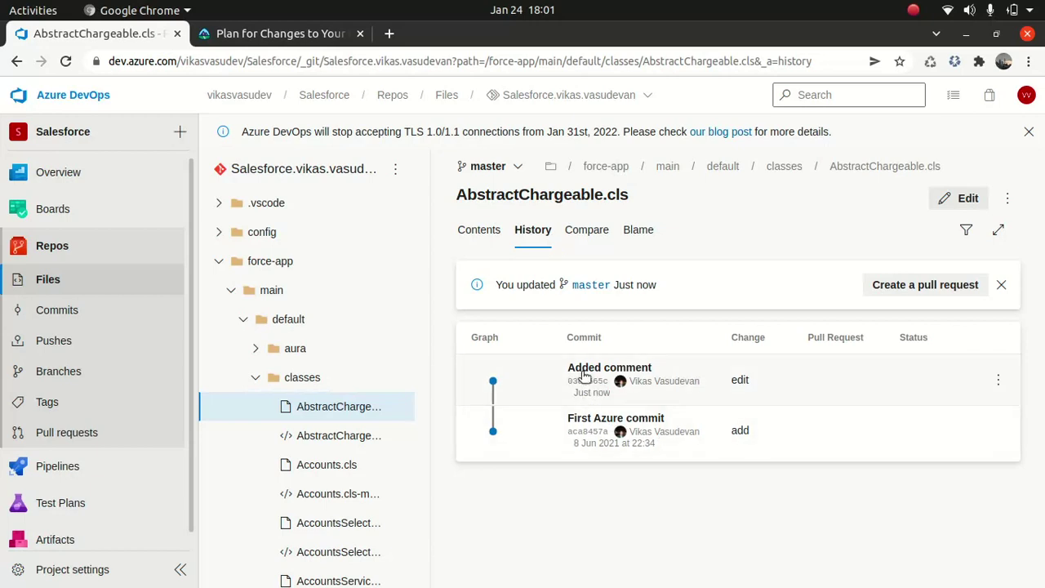
click(609, 368)
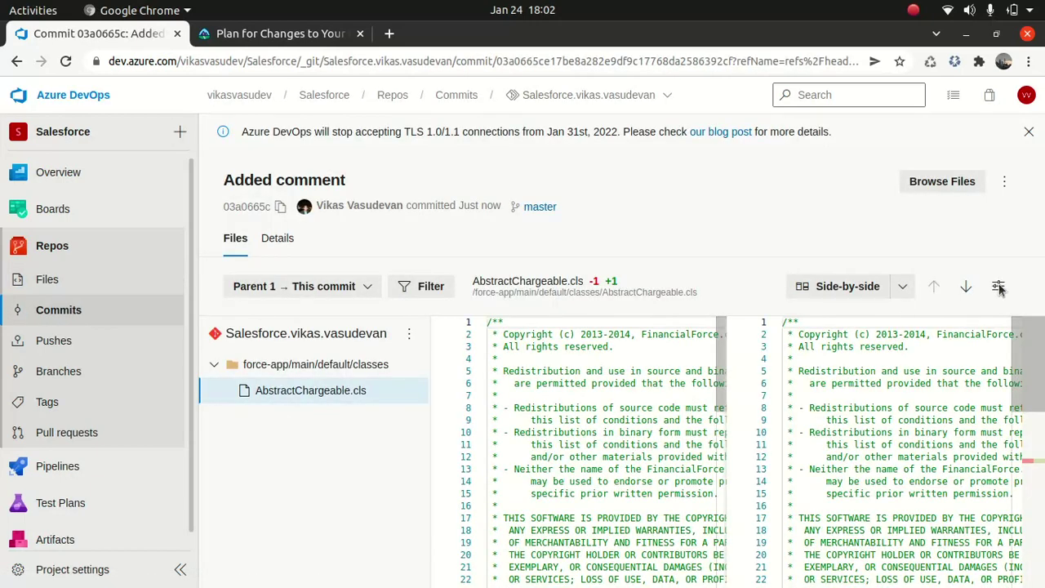
click(966, 286)
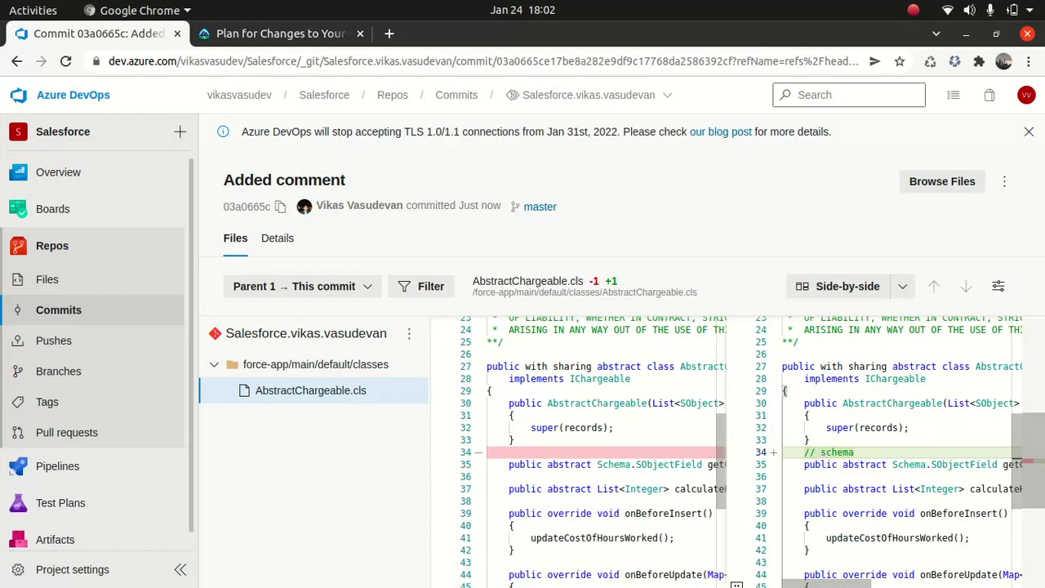
Switch briefly to Visual Studio Code and back to Chrome, and open the Files page of the Azure DevOps repository
click(636, 562)
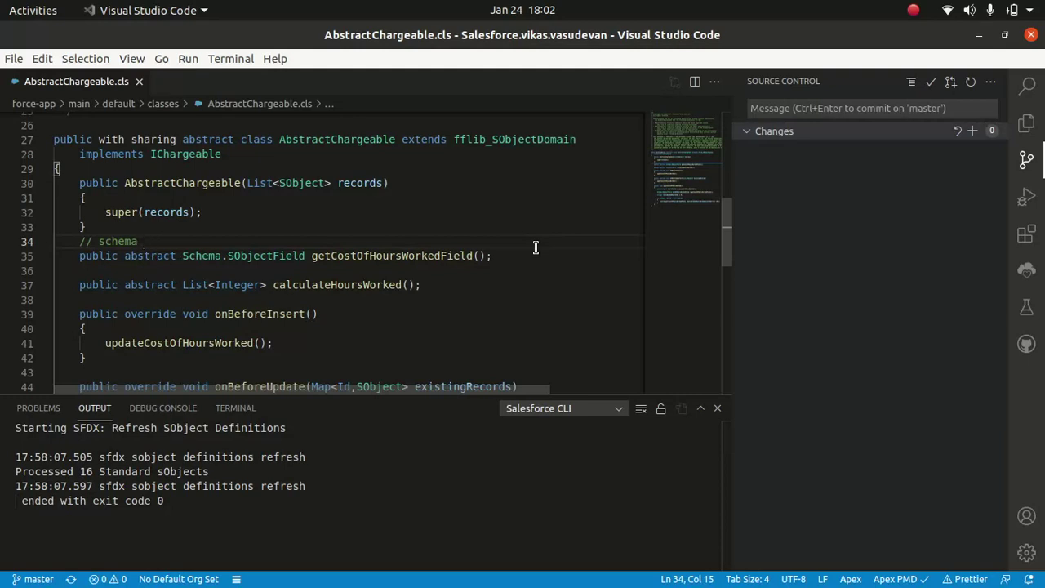
click(581, 564)
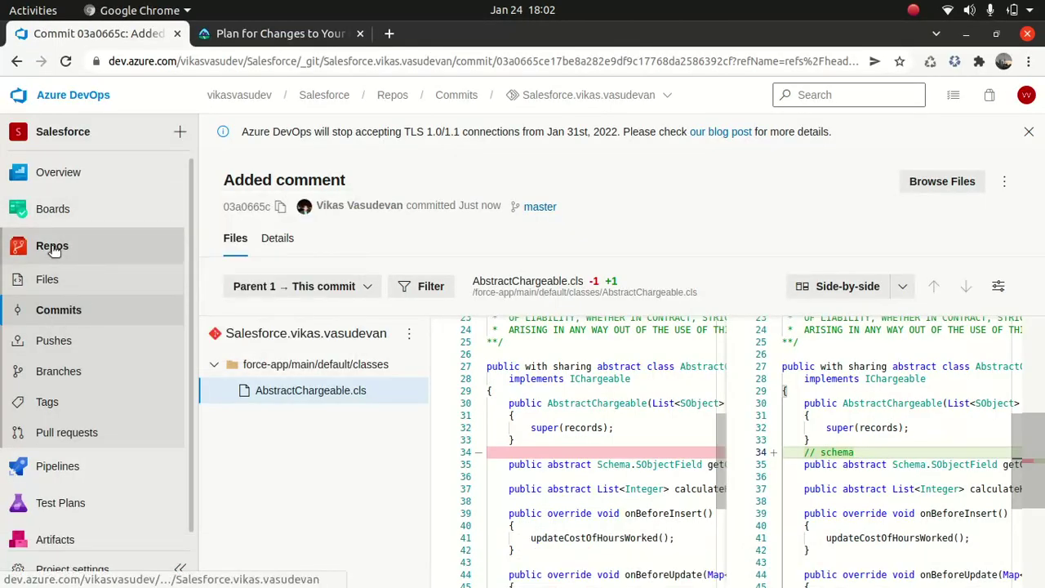
click(49, 278)
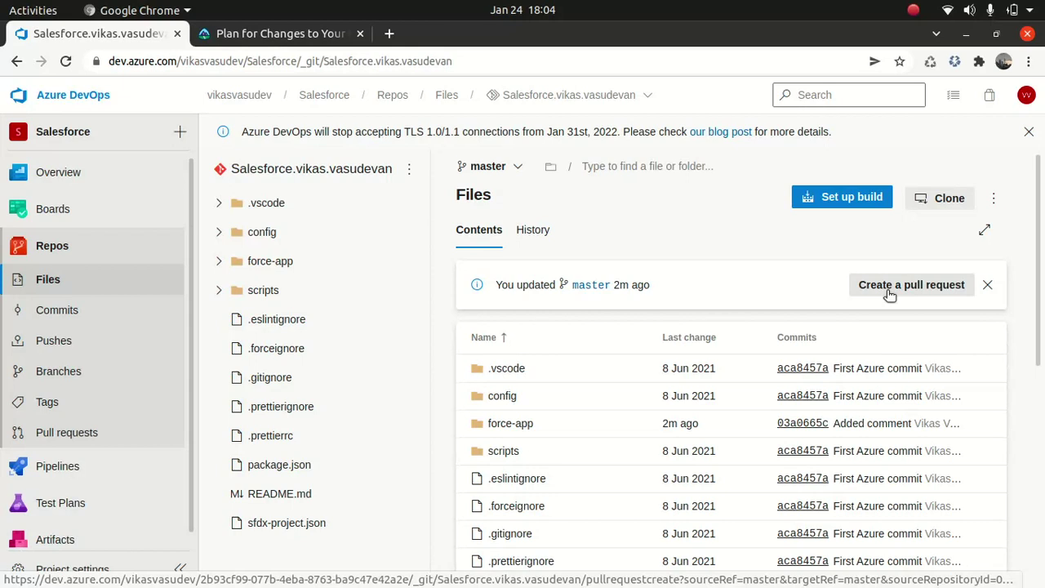
Switch to Visual Studio Code and place the cursor in the Salesforce CLI output
mouse_move(645, 584)
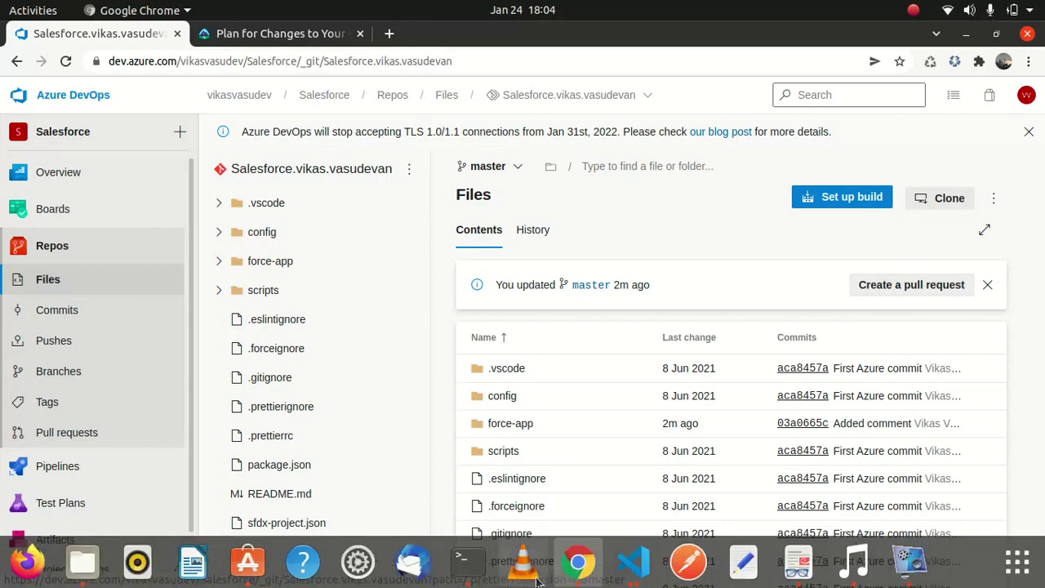
click(637, 563)
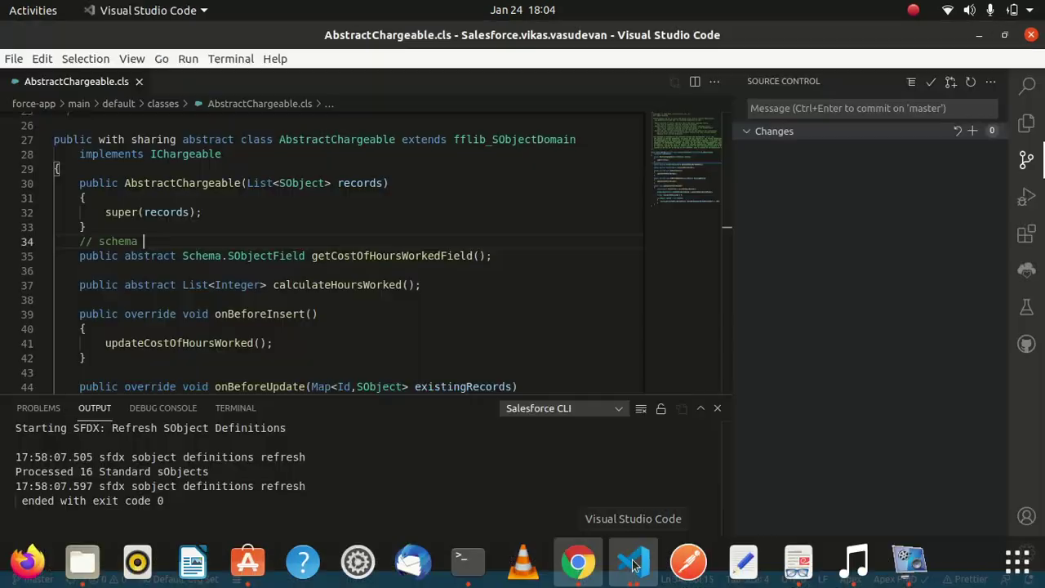
click(328, 510)
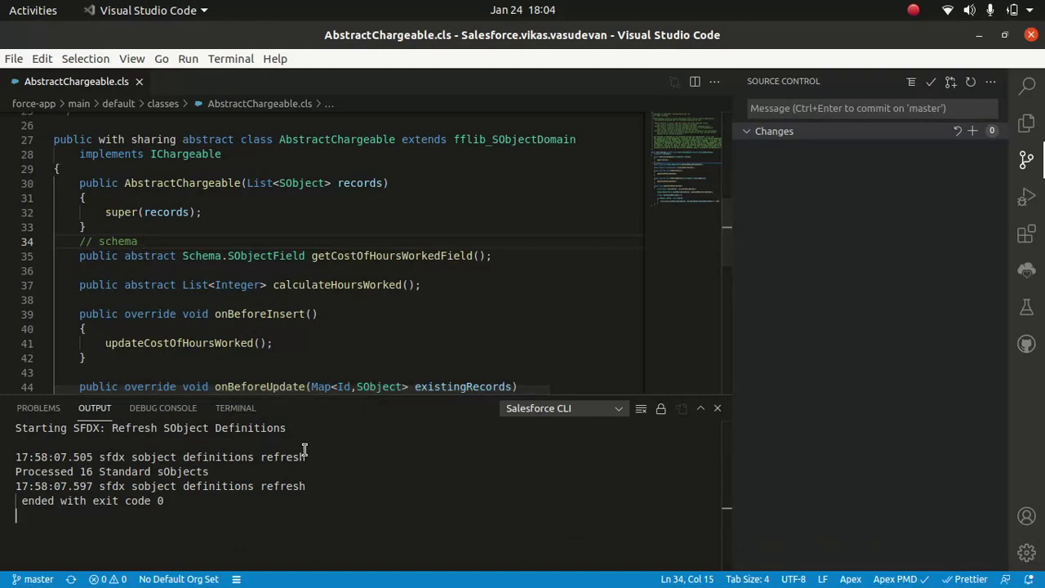